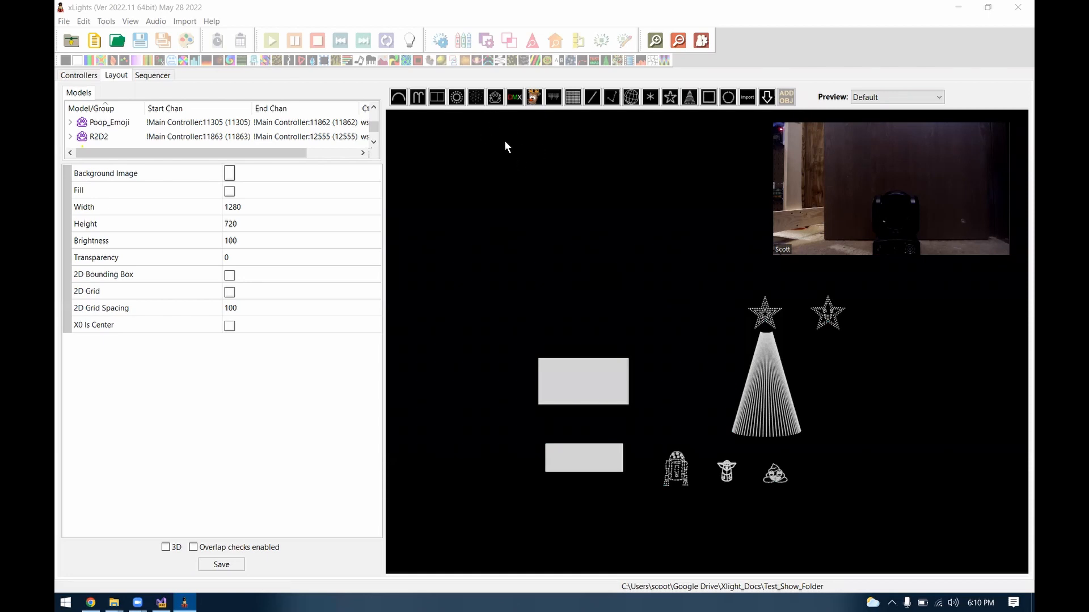
Step: Add a DMX Moving Head model to the empty upper-left area of the layout preview
left_click(516, 97)
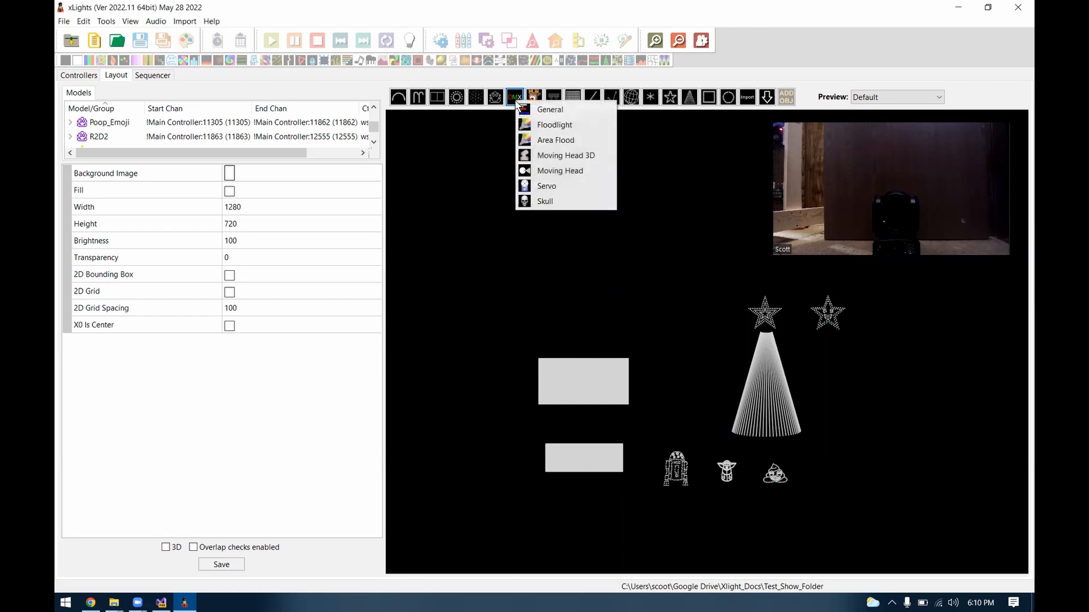
left_click(584, 171)
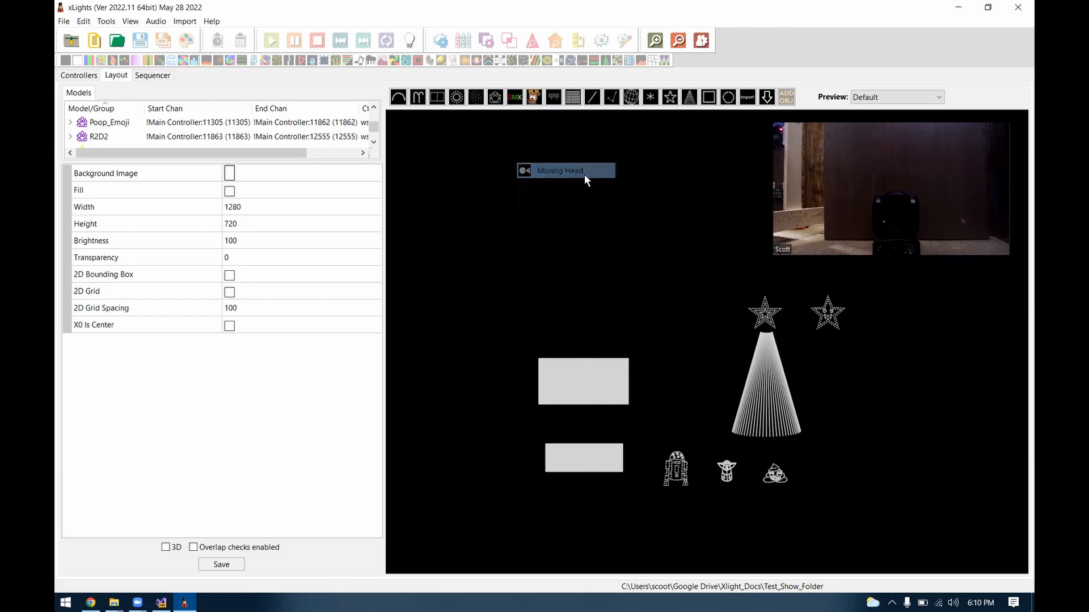
left_click(476, 173)
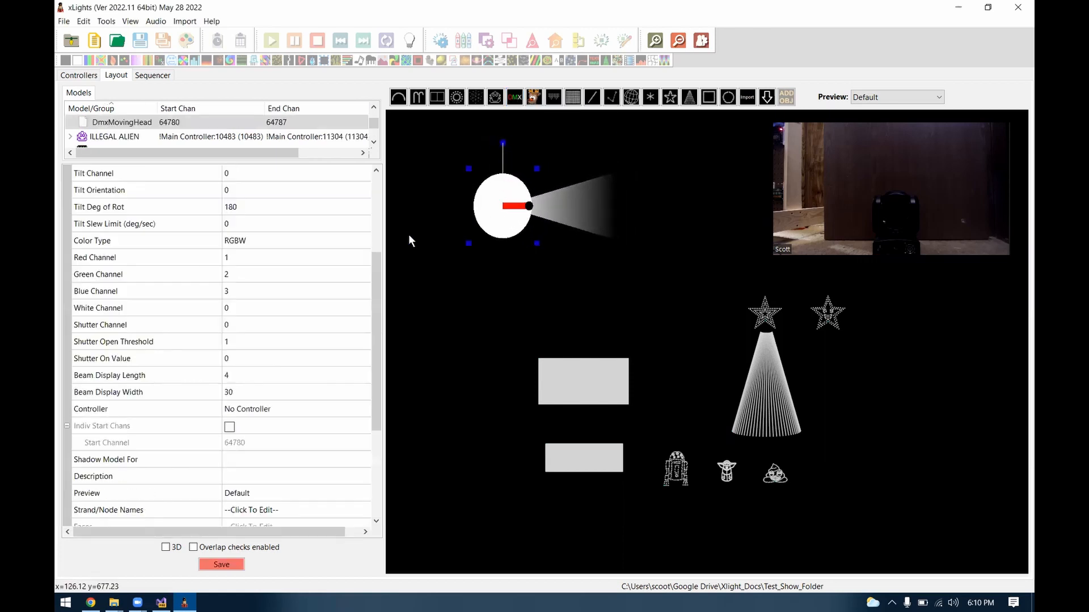
Step: Set the new moving head's DMX Style to Moving Head 3D
left_click_drag(377, 292, 379, 216)
left_click(329, 208)
left_click(329, 208)
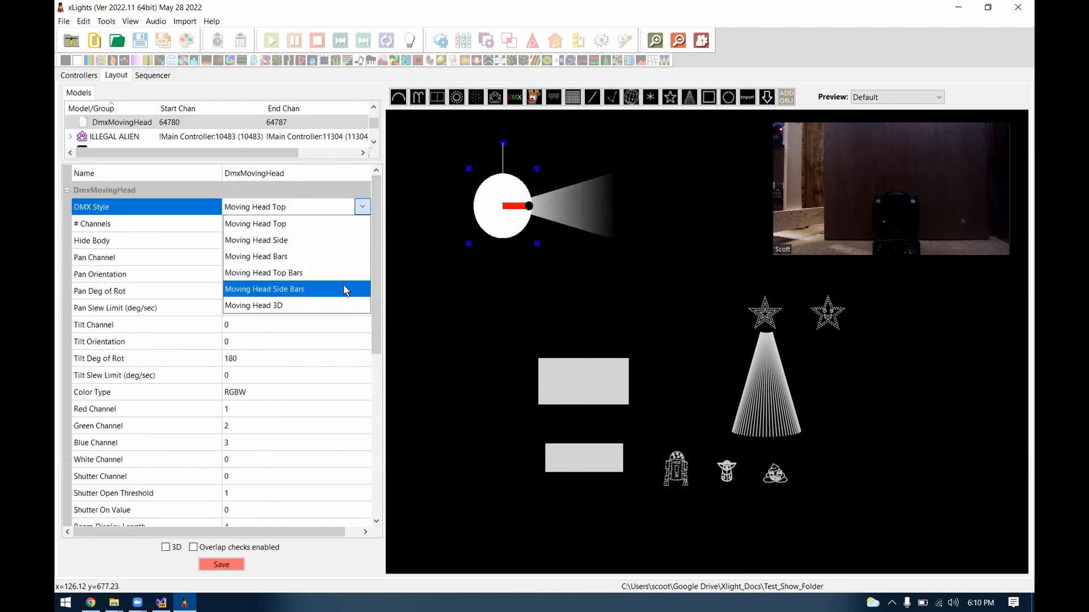
left_click(342, 306)
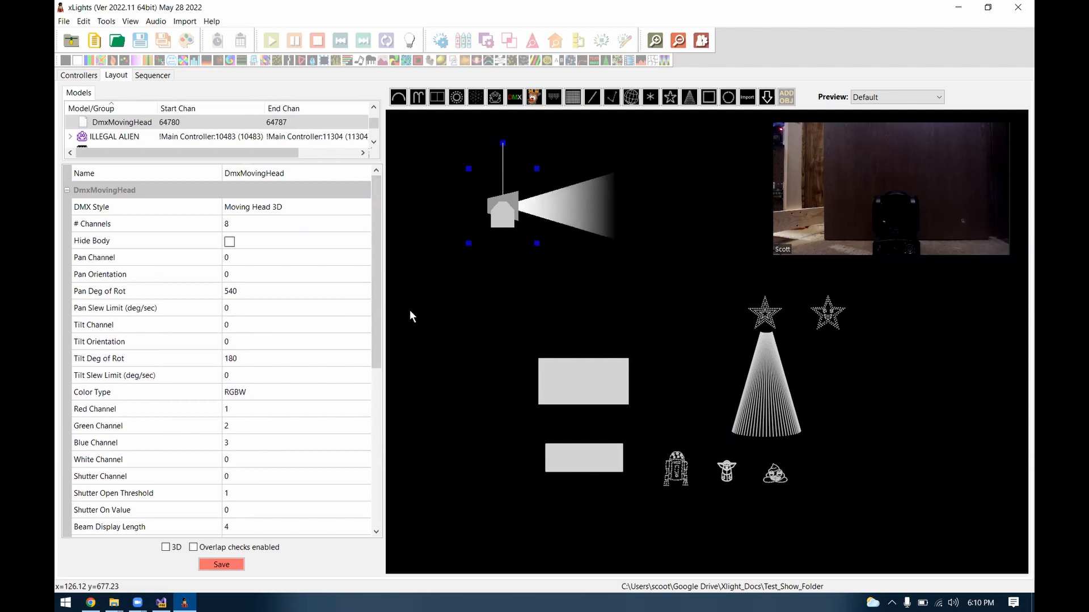
Step: Give the moving head 9 channels, with Pan Channel 1 and Tilt Channel 2
left_click(240, 225)
type("9")
key("Return")
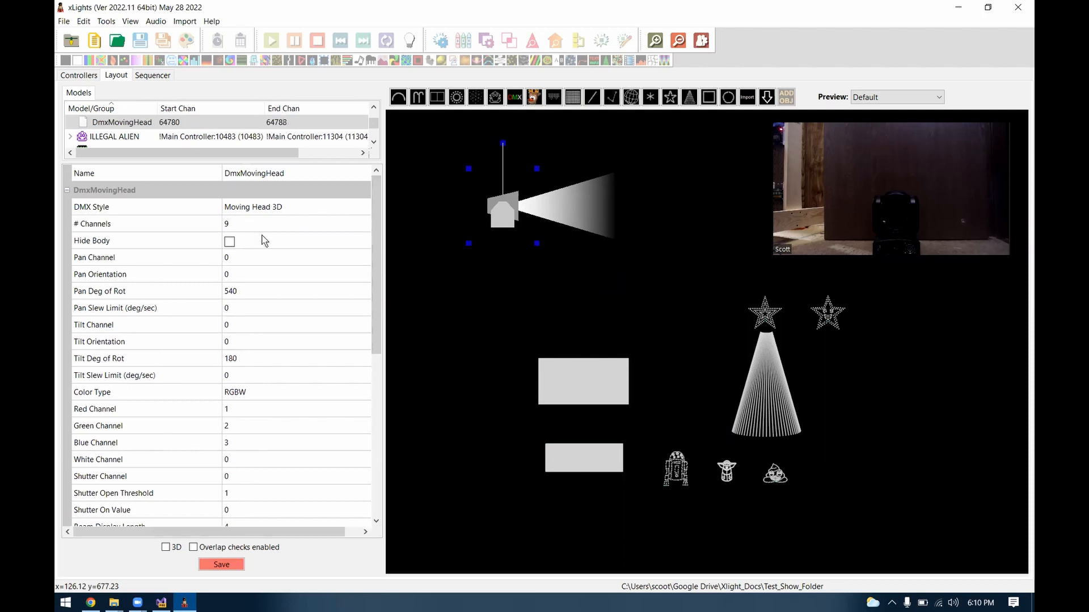
left_click(249, 264)
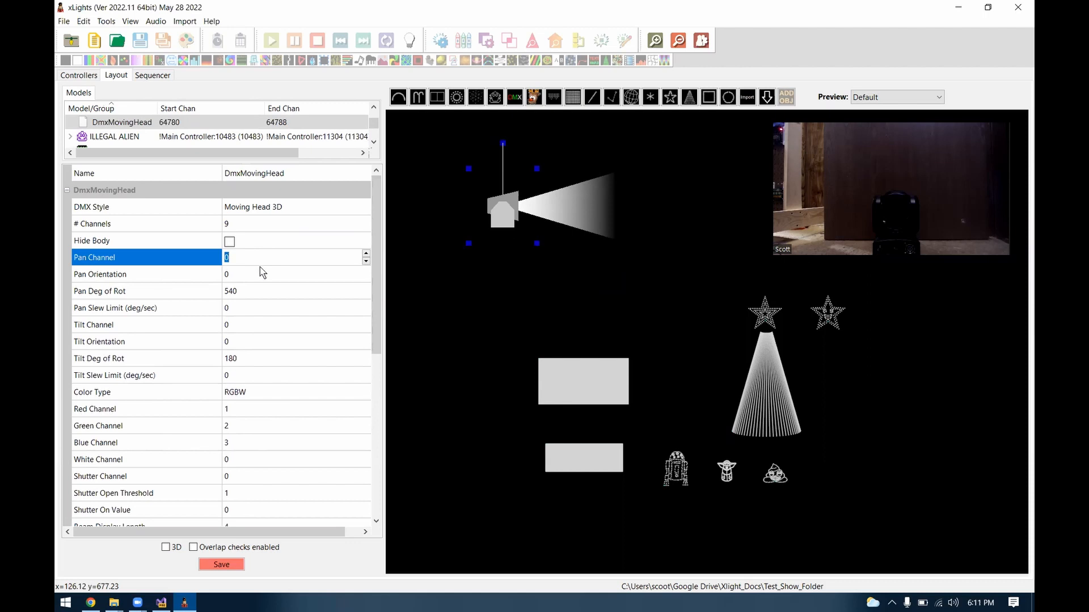
type("1")
left_click(247, 327)
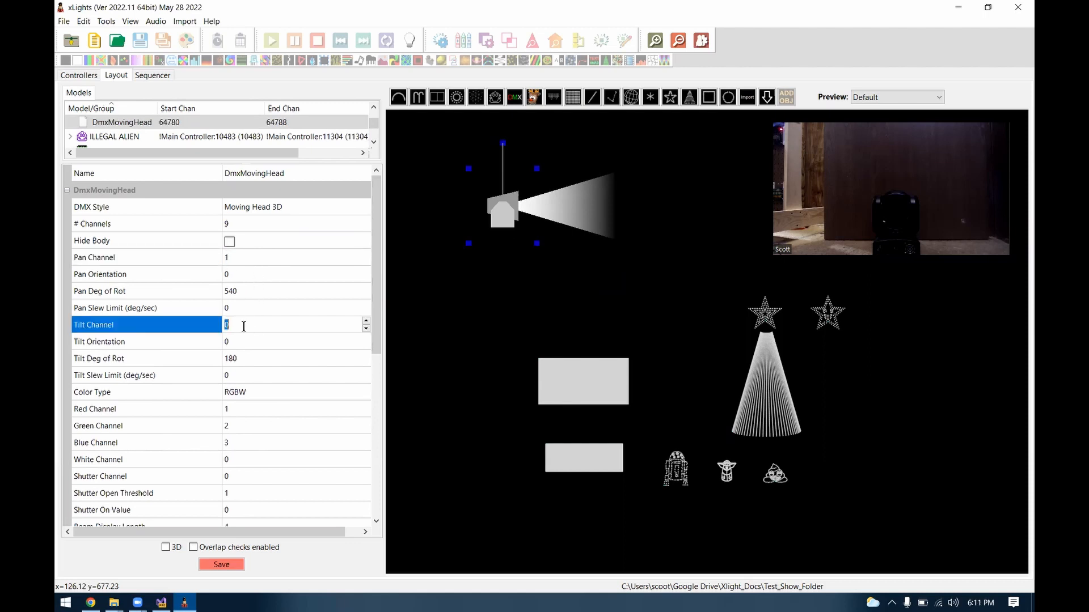
type("2")
Step: Change the moving head's Color Type to ColorWheel
left_click(272, 398)
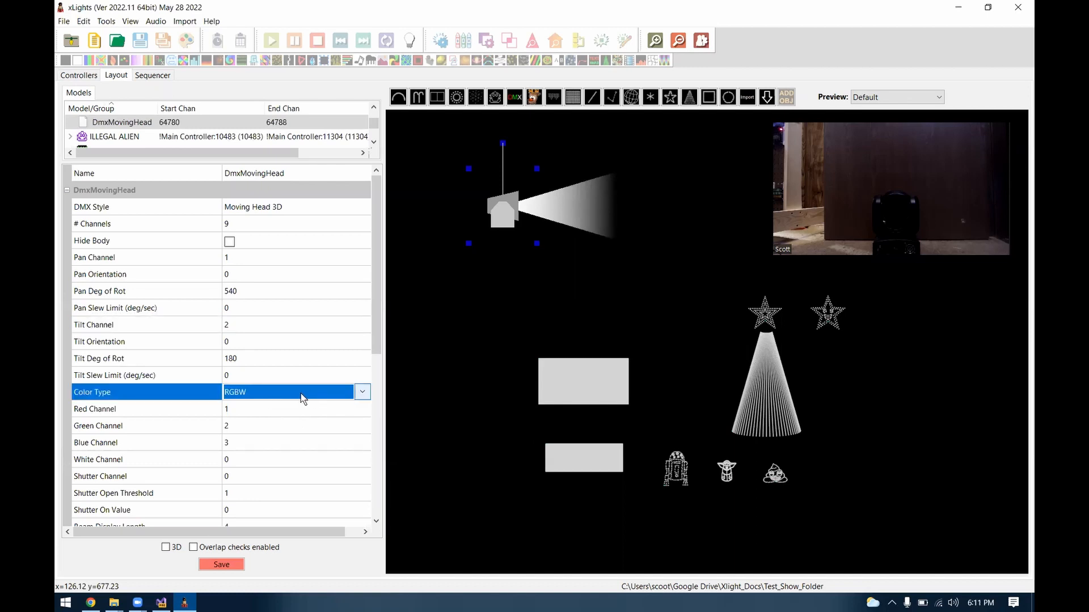
left_click_drag(376, 327, 380, 356)
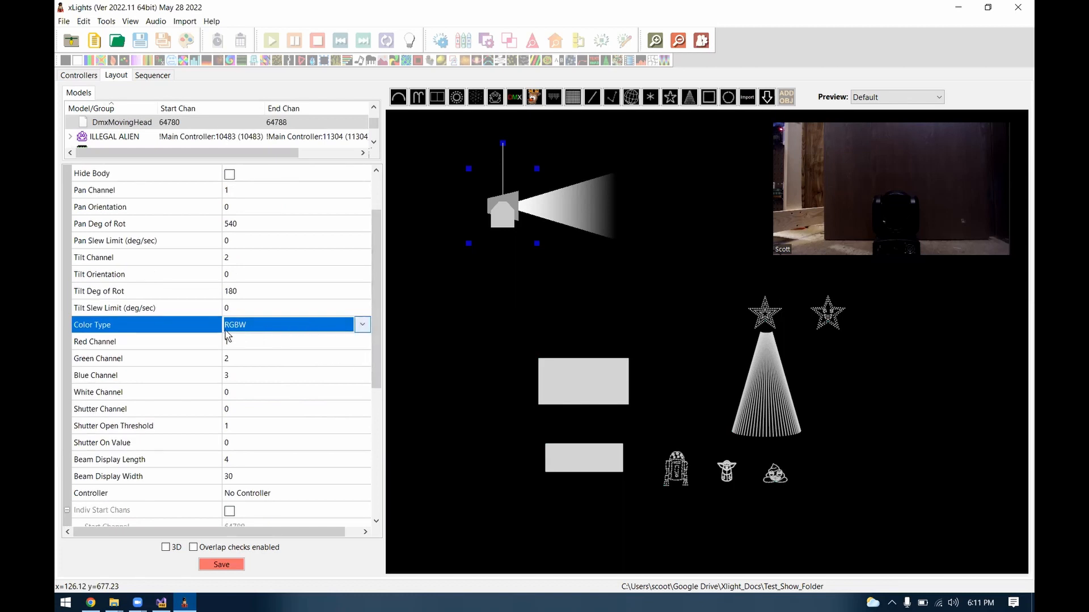
left_click(343, 326)
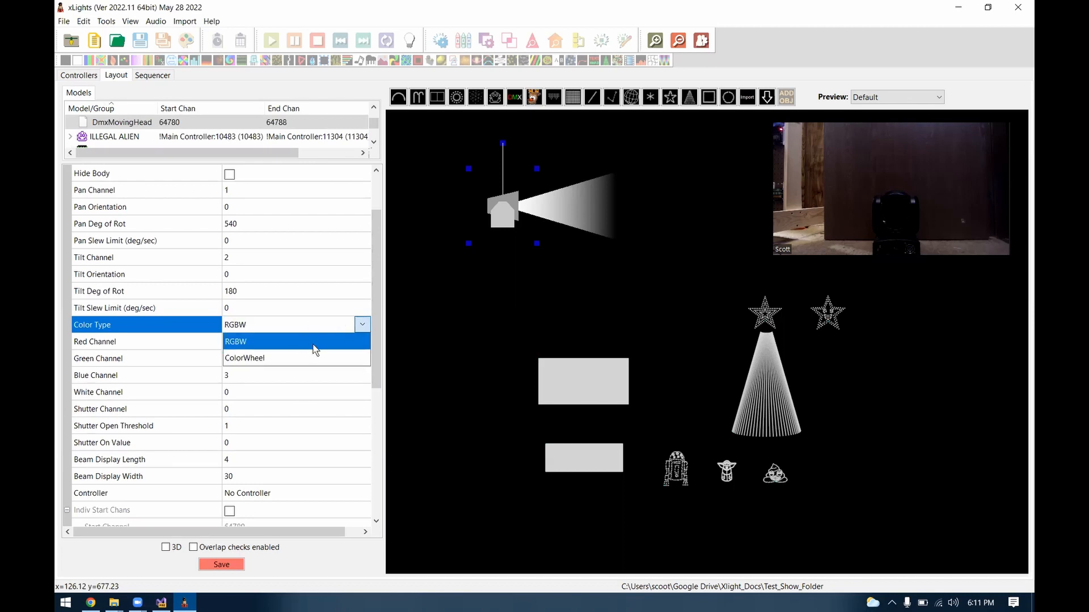
left_click(275, 362)
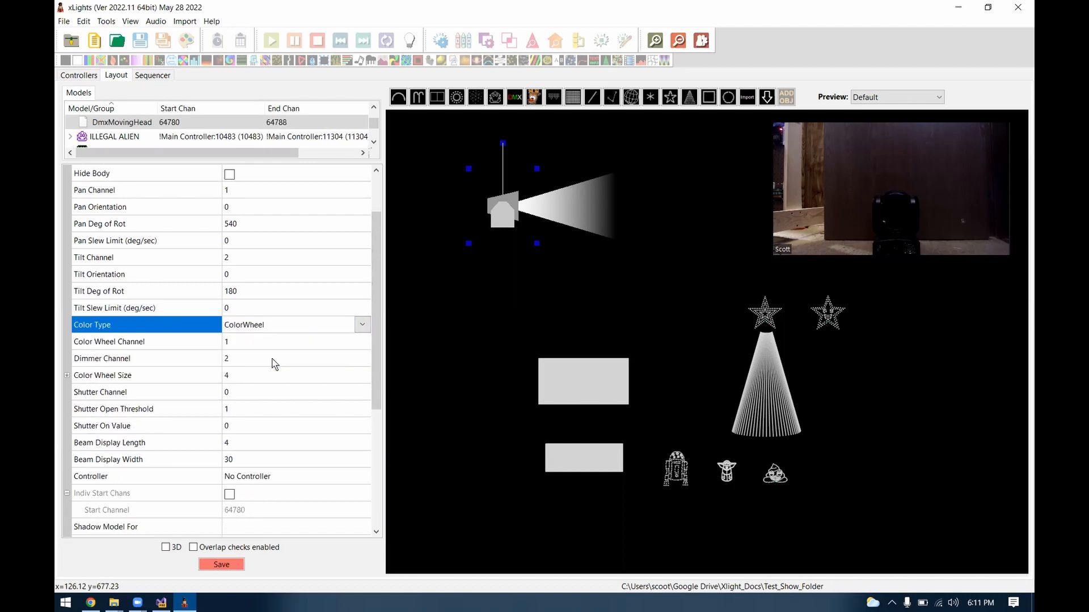
Step: Set the moving head's Color Wheel Channel to 3 and its Dimmer Channel to 6
scroll(384, 363, "down", 2)
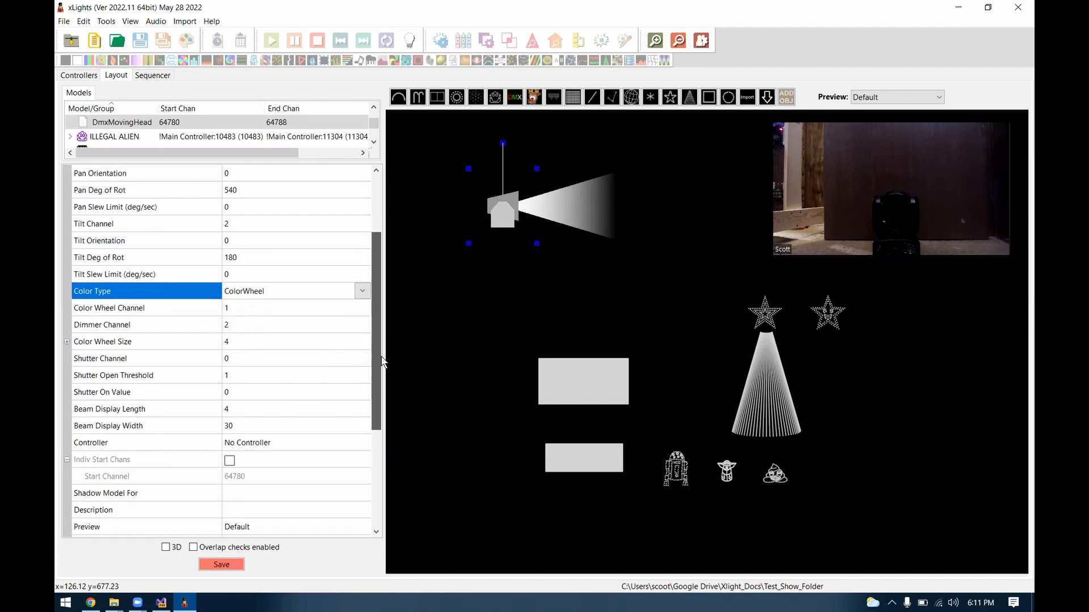
left_click(248, 309)
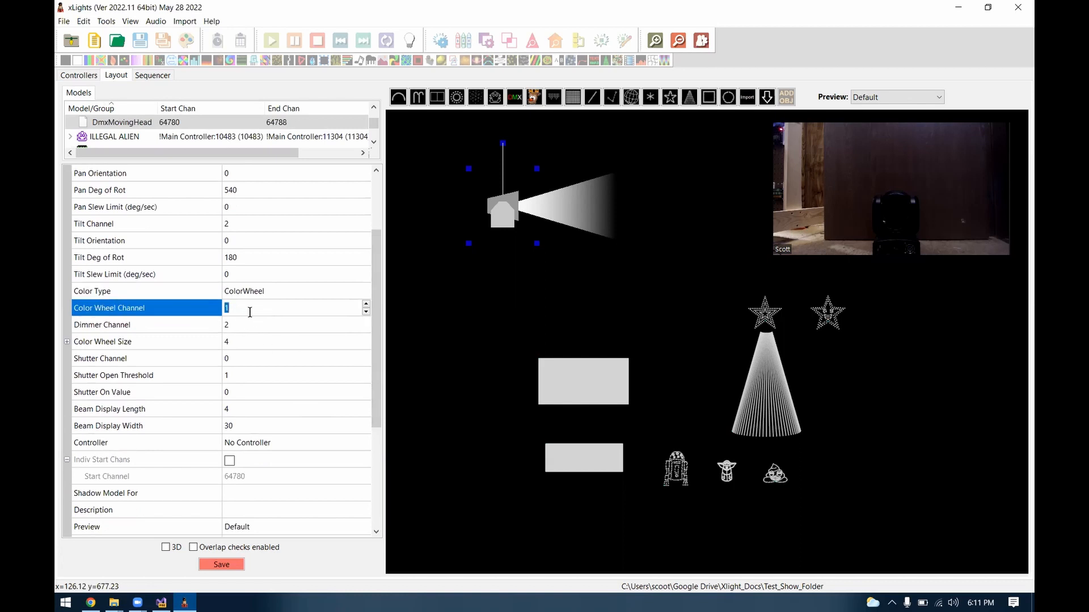
type("3")
left_click(245, 327)
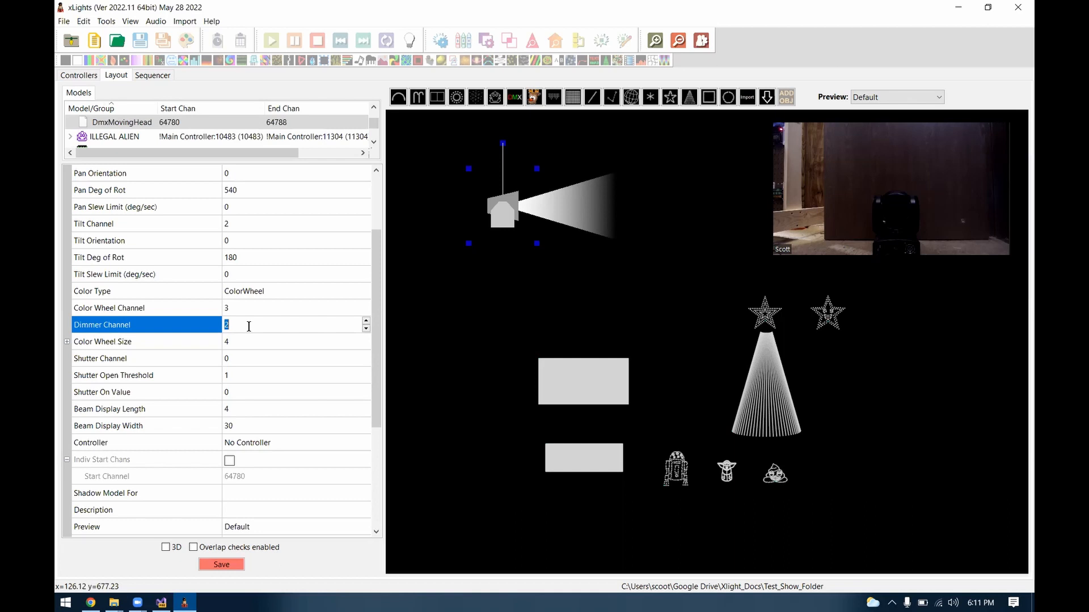
type("6")
Step: Set the color wheel DMX values to 5 for white, 10 for red, 30 for green and 40 for blue
left_click(67, 343)
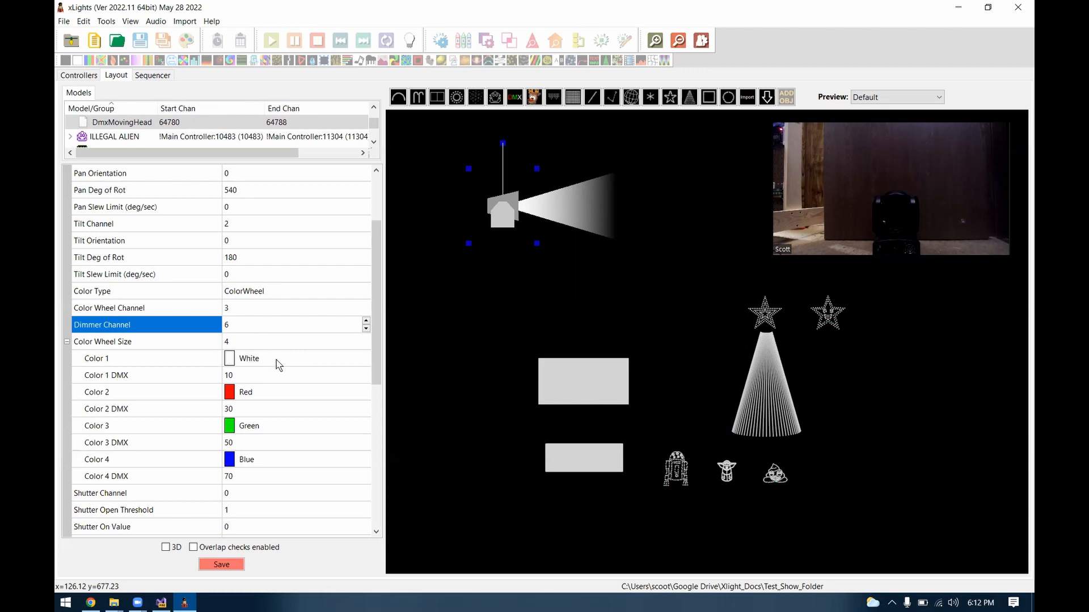
left_click(249, 376)
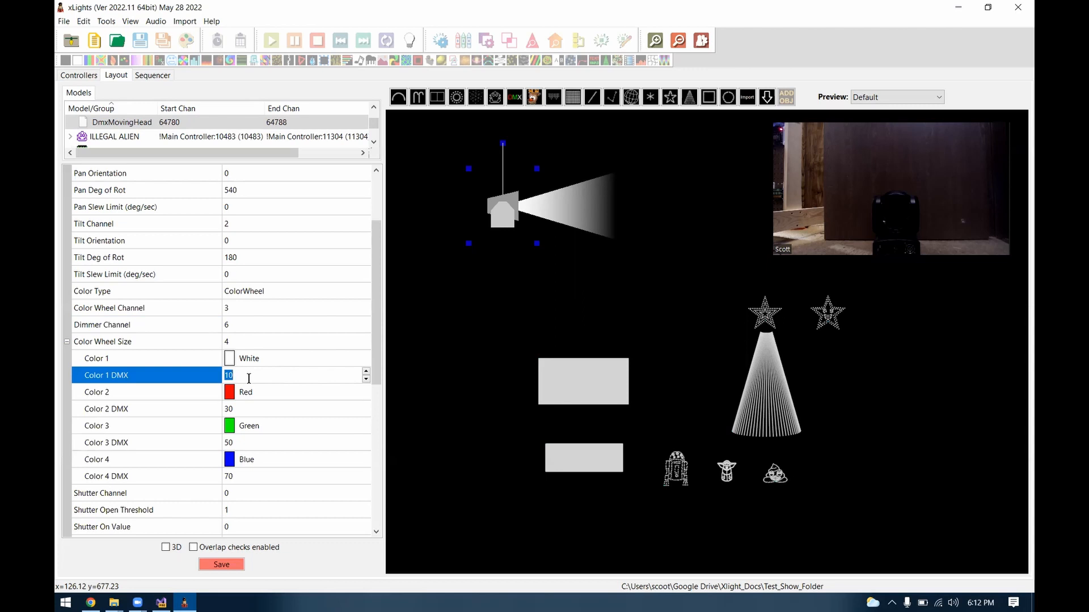
type("5")
left_click(249, 410)
type("10")
left_click(241, 444)
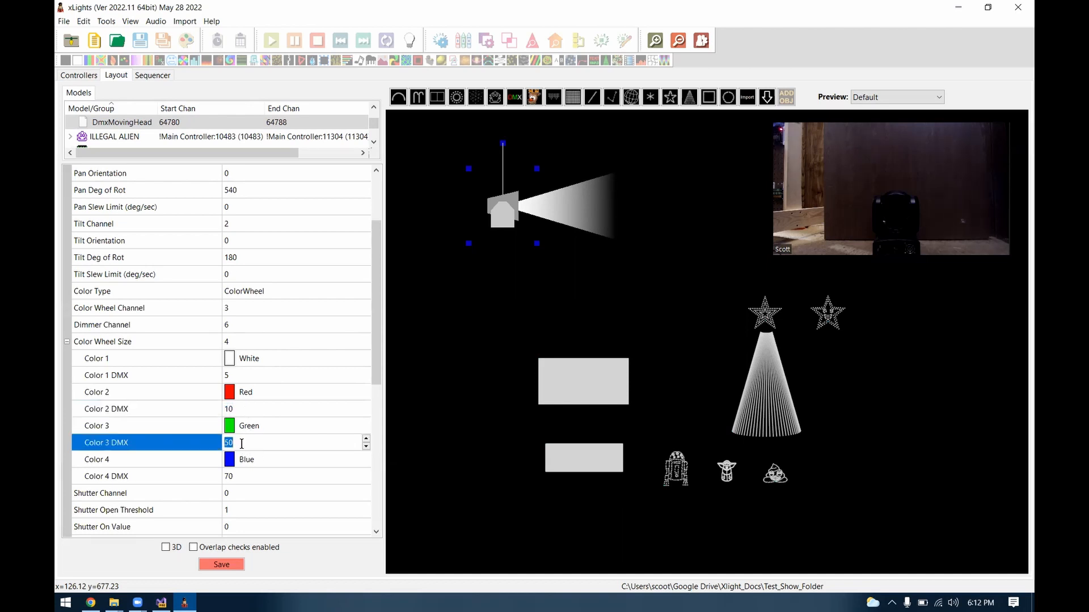
type("30")
left_click(241, 479)
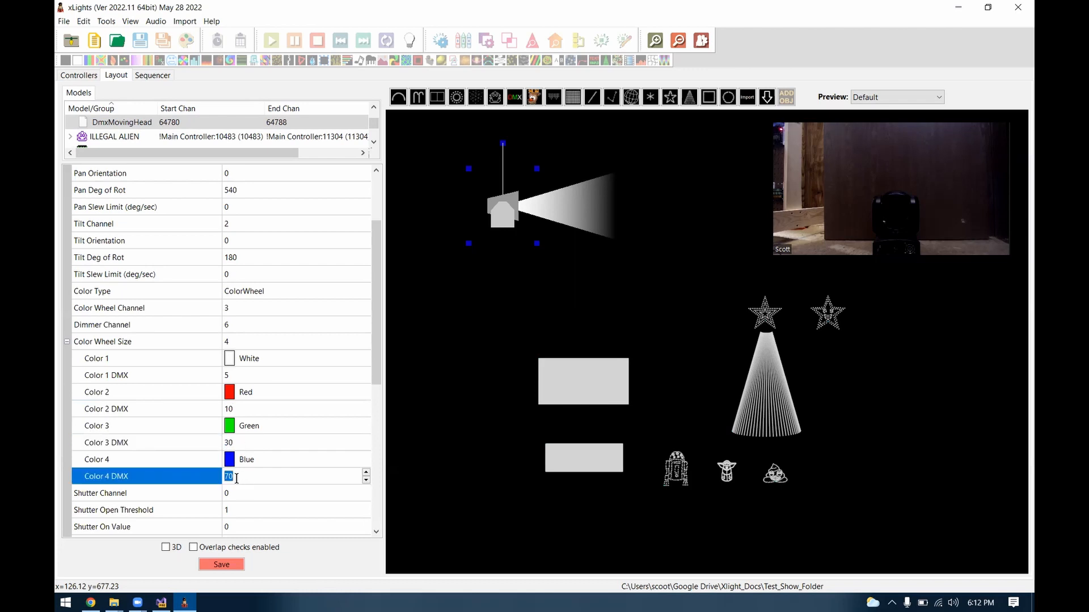
type("40")
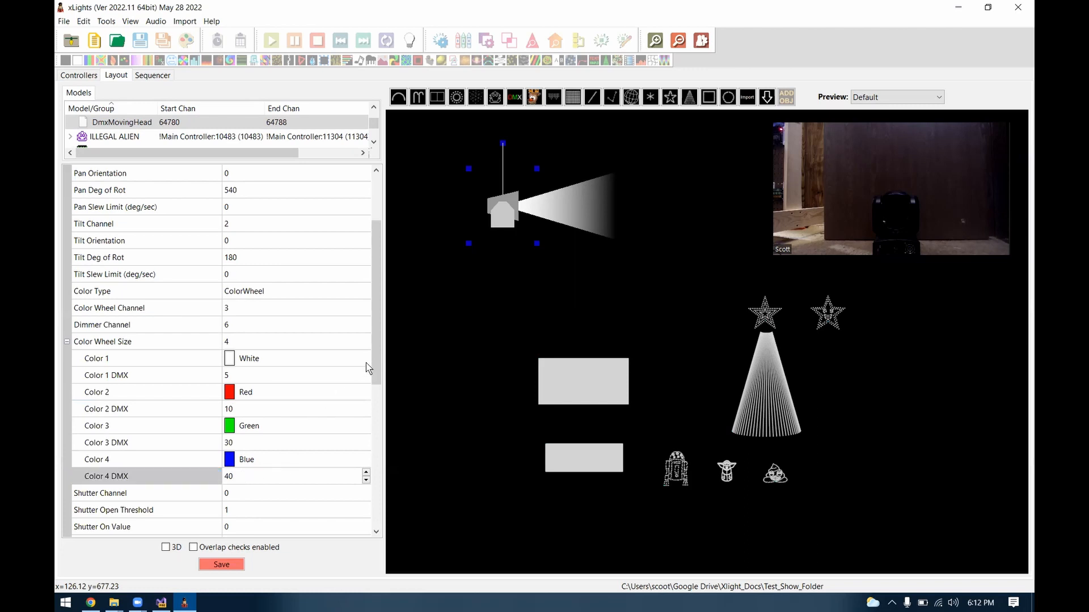
Step: Set the moving head's Shutter On Value to 10 and its Shutter Channel to 5
left_click_drag(375, 321, 383, 363)
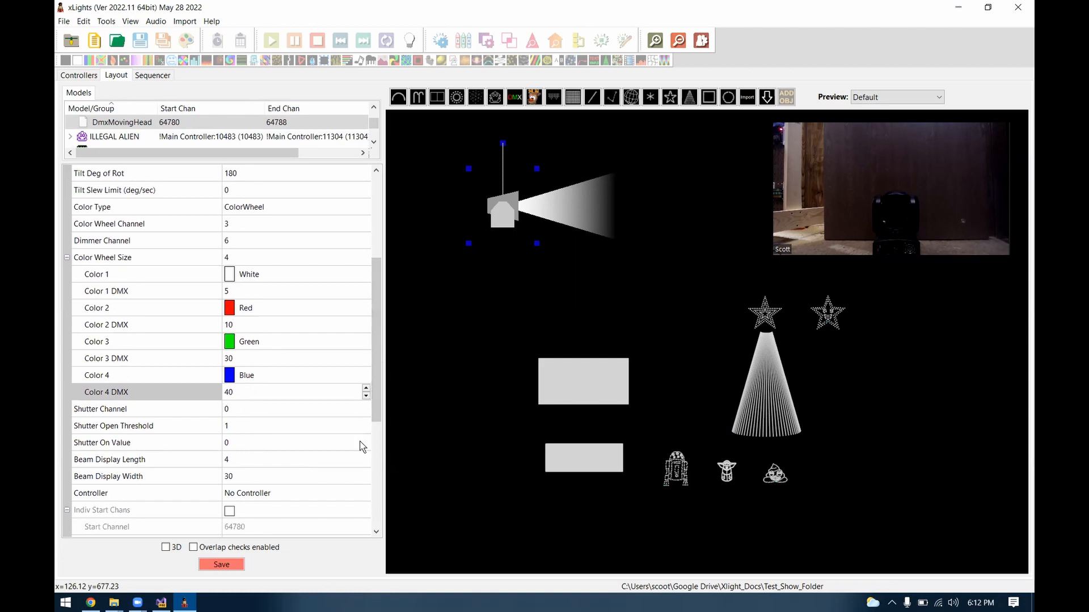
left_click(239, 445)
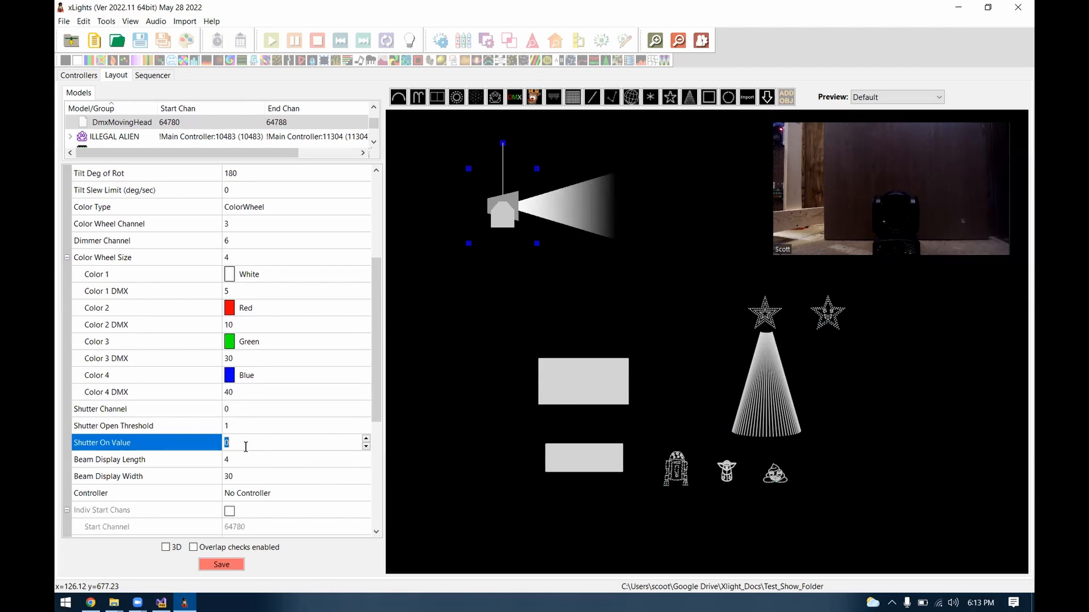
type("10")
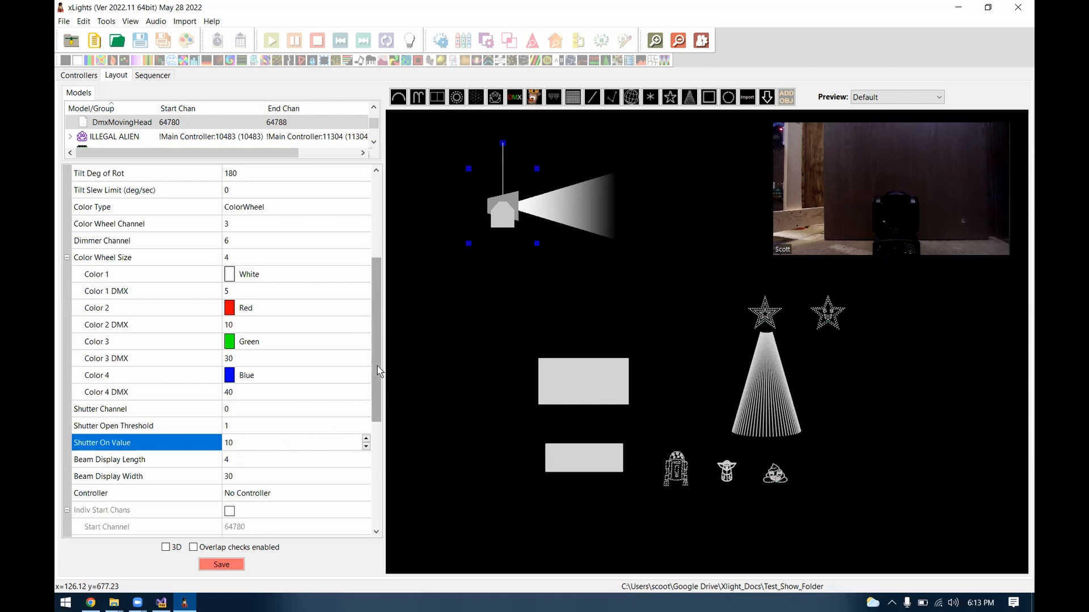
scroll(379, 377, "down", 1)
scroll(378, 377, "down", 2)
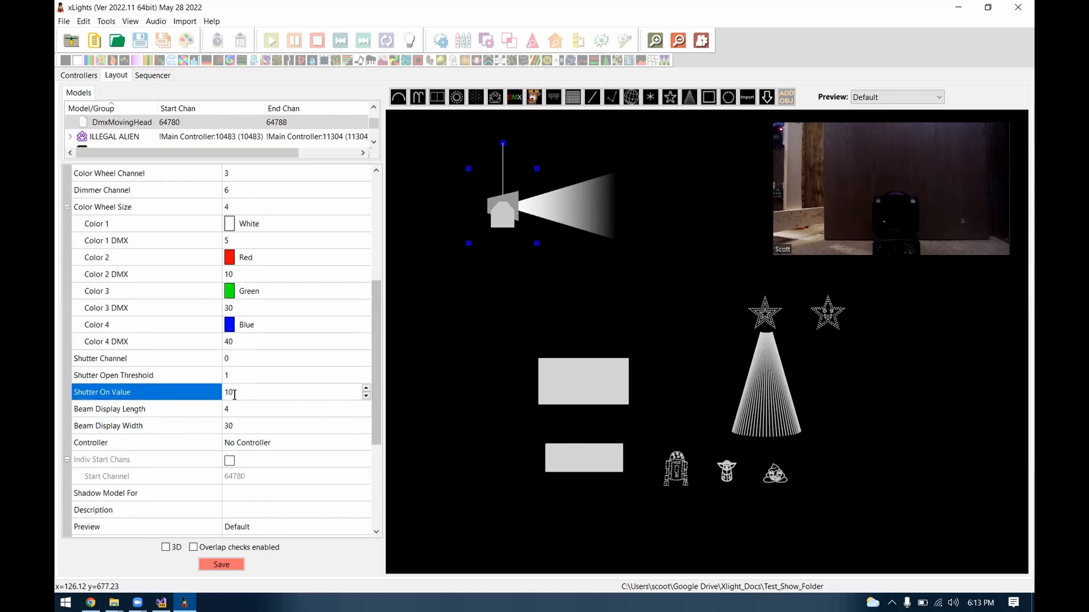
left_click(226, 358)
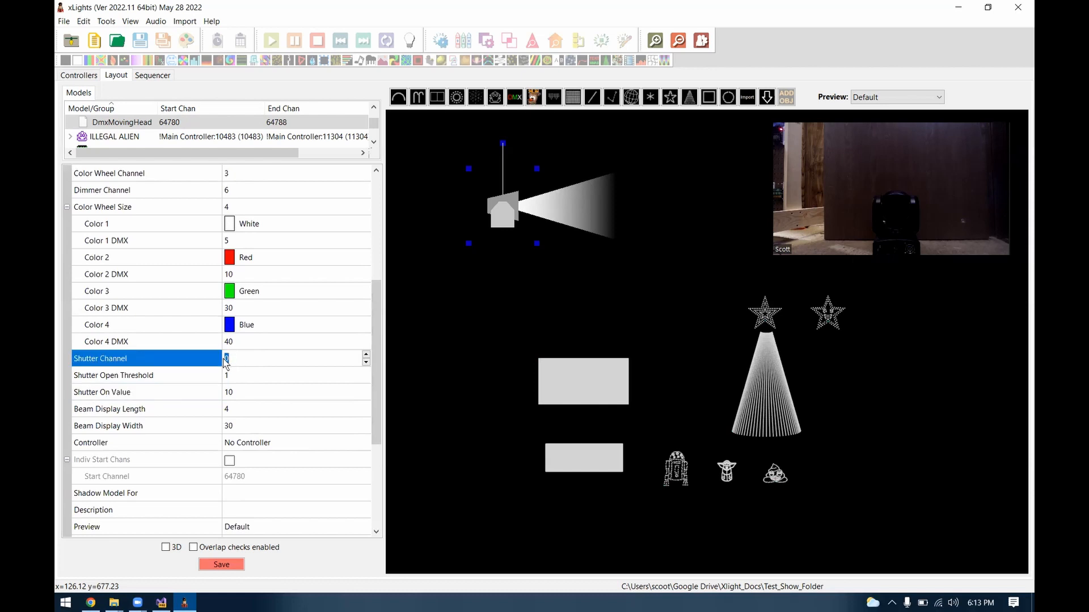
type("5")
key("Return")
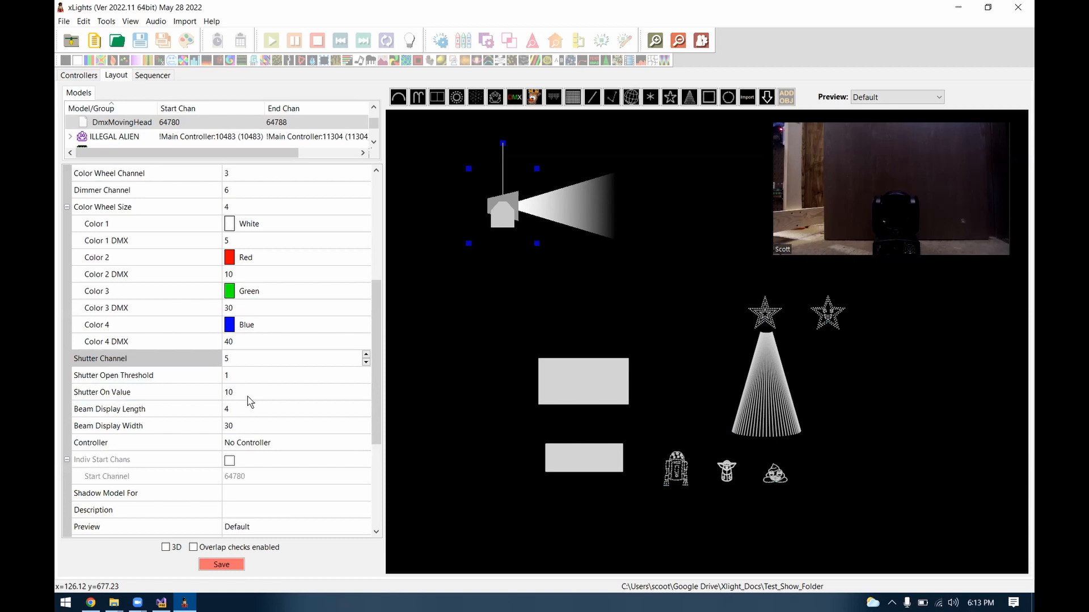
Step: Assign the moving head to Main Controller on port 1
left_click(290, 447)
left_click(290, 447)
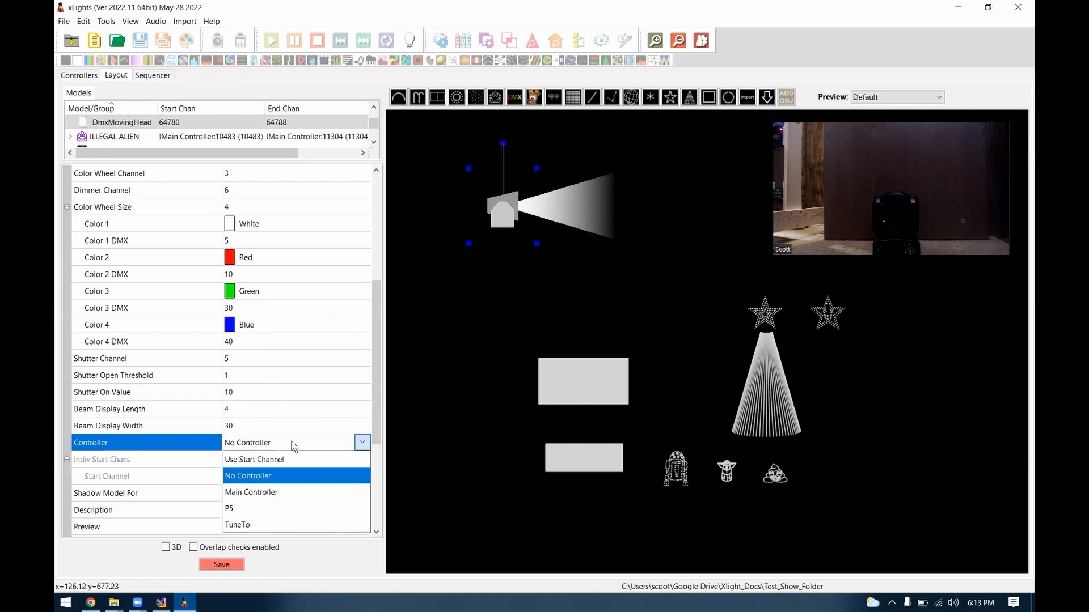
left_click(267, 493)
scroll(363, 481, "down", 5)
left_click(245, 459)
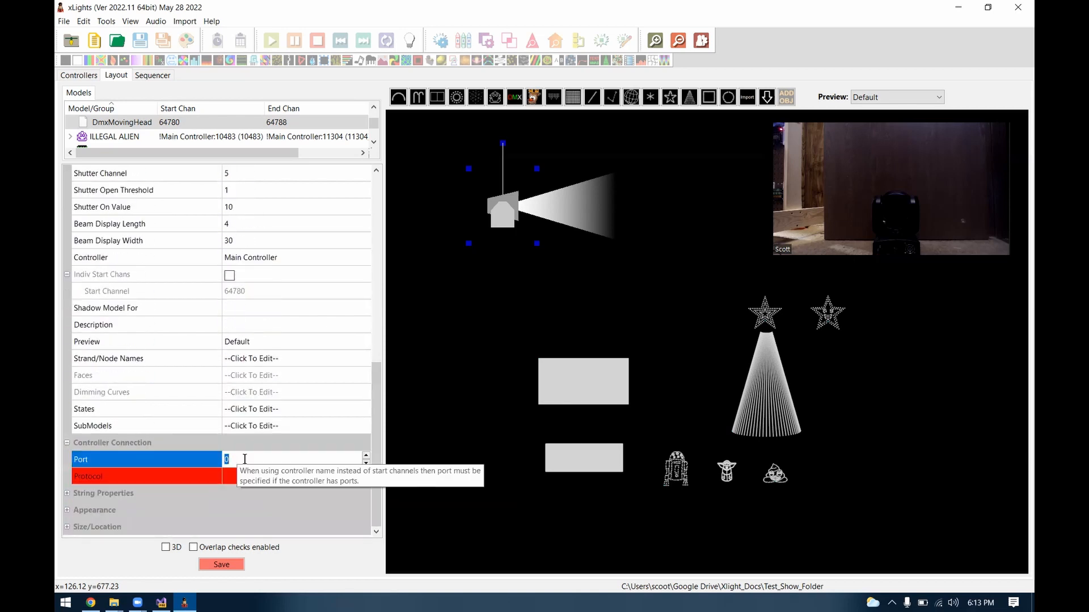
left_click(341, 495)
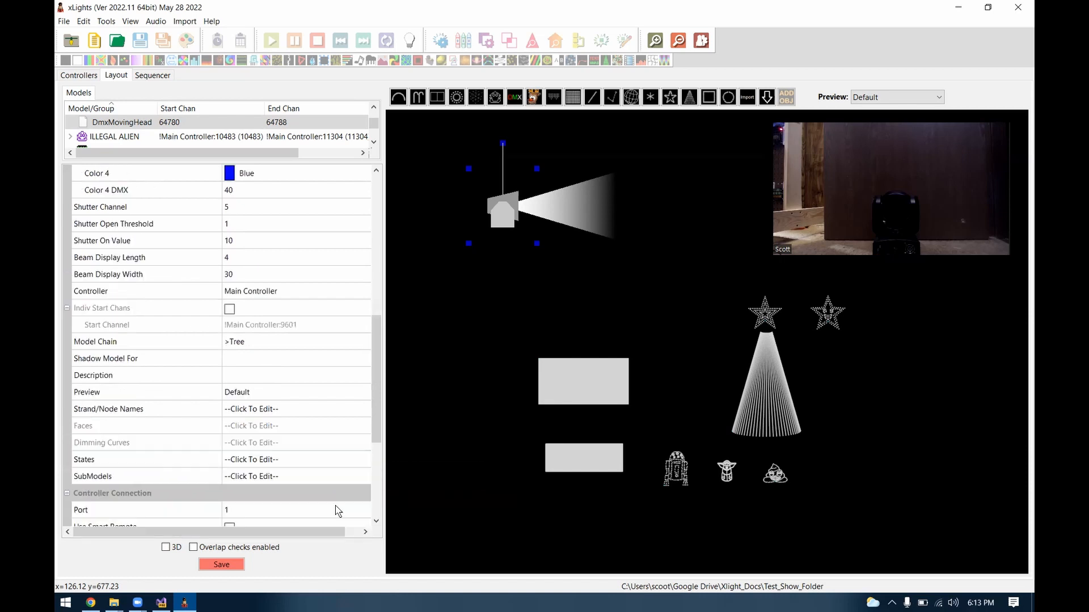
Step: Set the moving head's controller connection protocol to DMX-Open and save the layout
left_click_drag(372, 426, 369, 495)
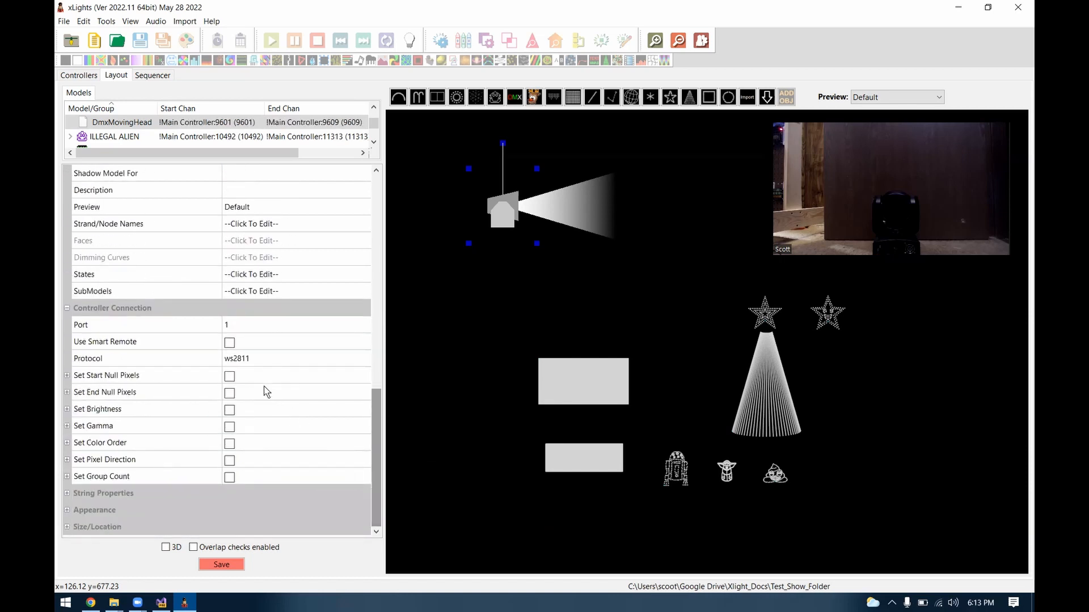
left_click(245, 357)
left_click(245, 357)
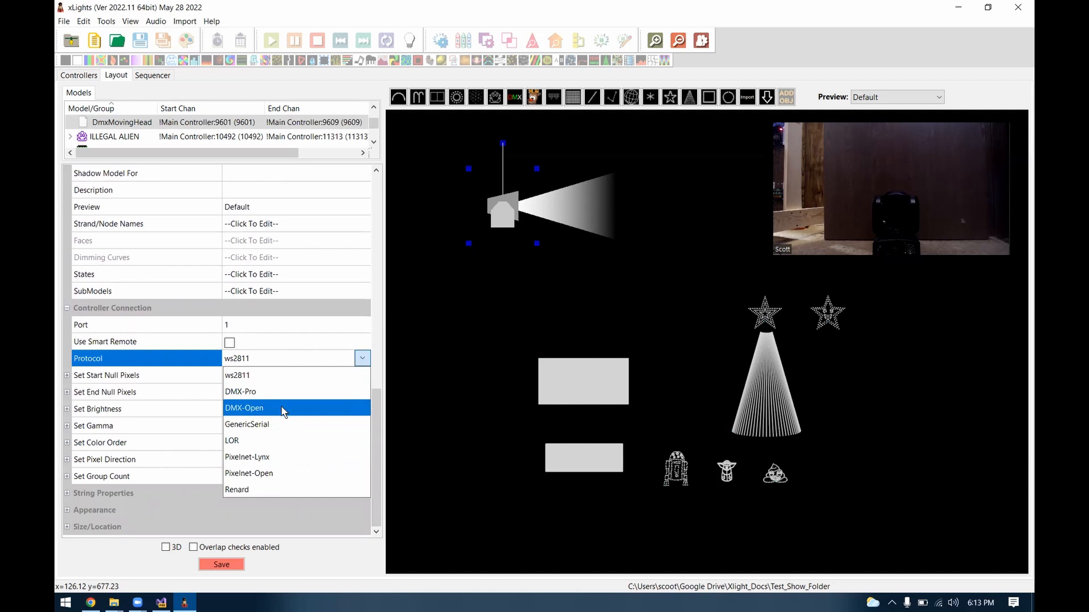
left_click(283, 408)
left_click(241, 566)
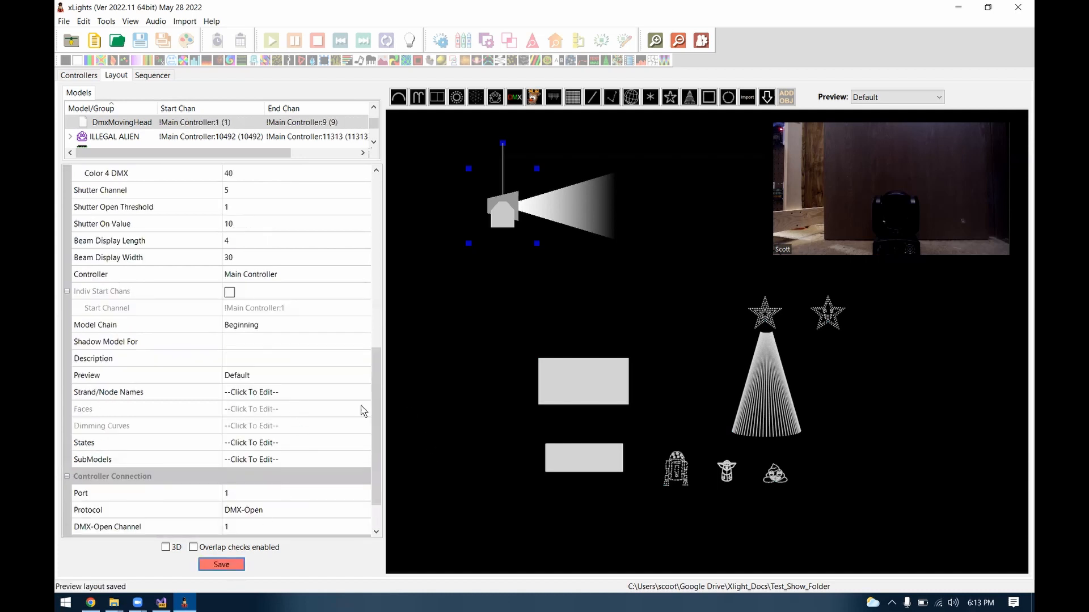
scroll(369, 409, "down", 1)
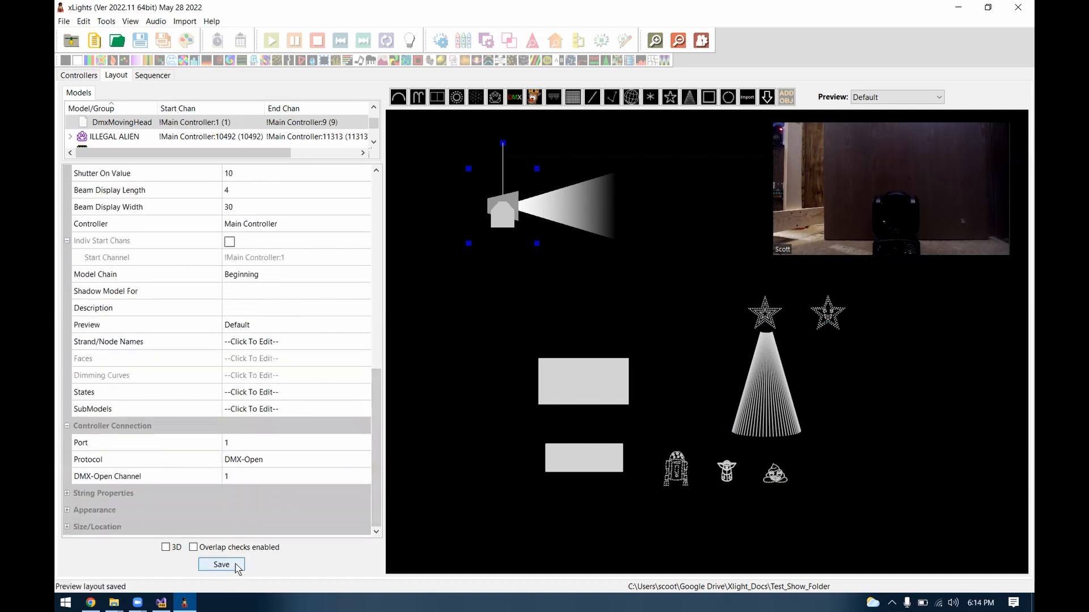
left_click_drag(373, 441, 369, 269)
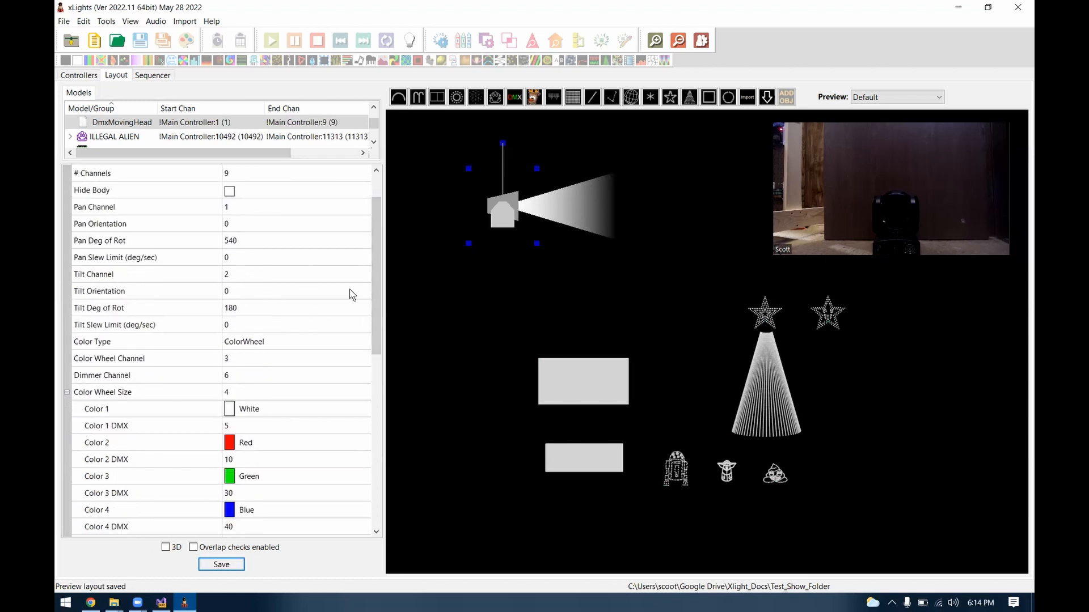
left_click_drag(376, 275, 373, 391)
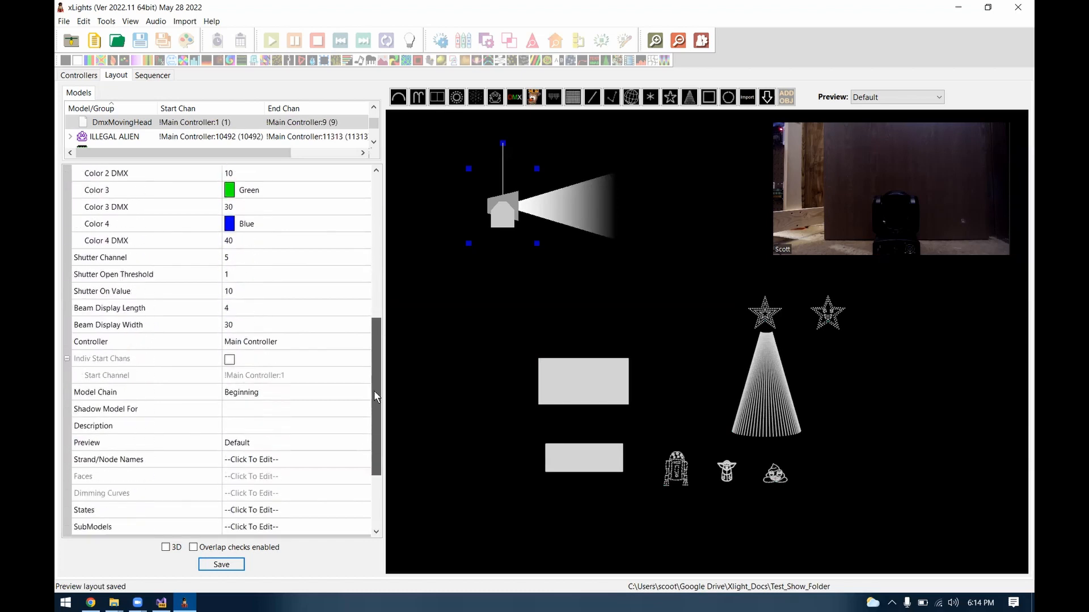
Step: Generate the node names for the DmxMovingHead model's channels and save the layout
left_click(305, 463)
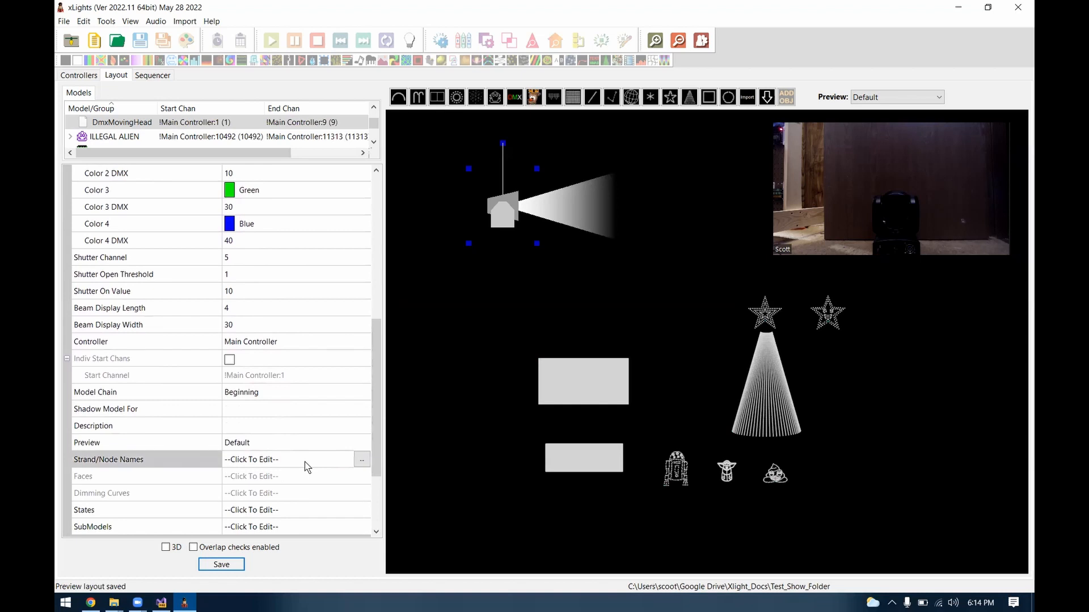
left_click(361, 460)
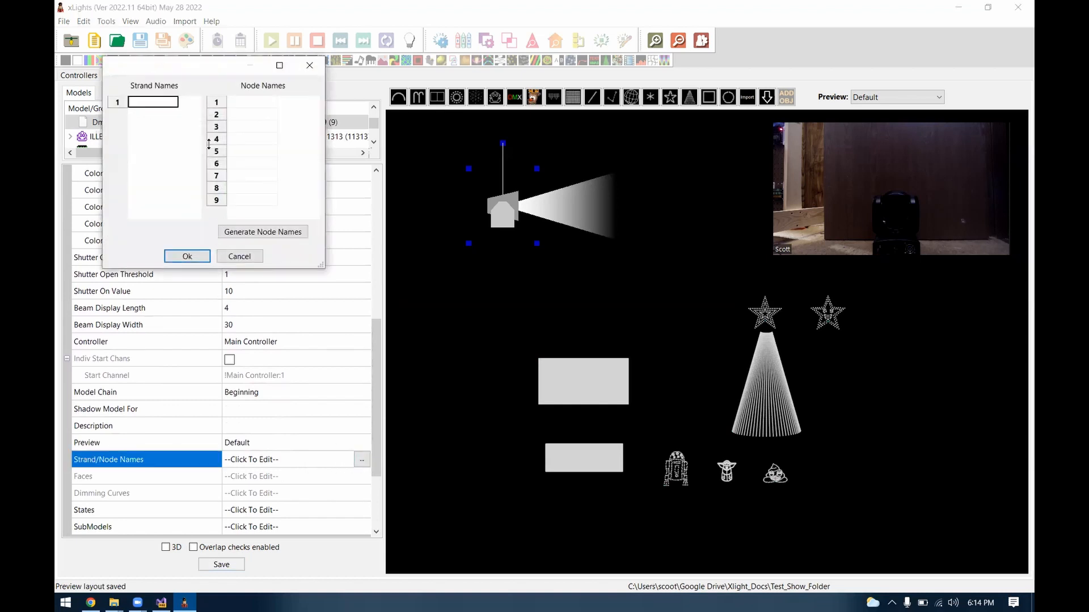
left_click_drag(203, 72, 228, 116)
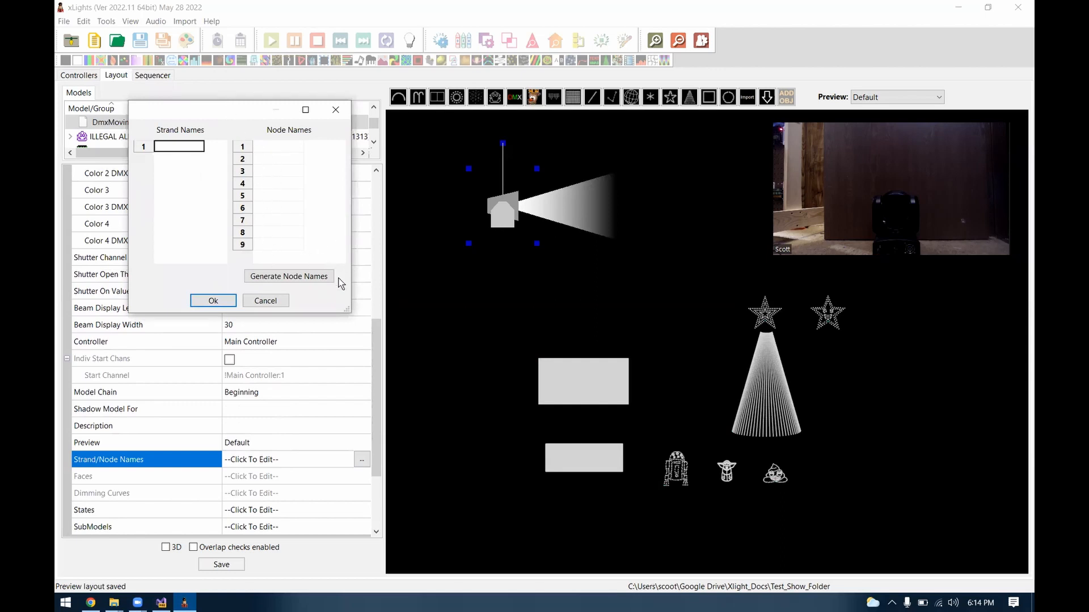
left_click(295, 280)
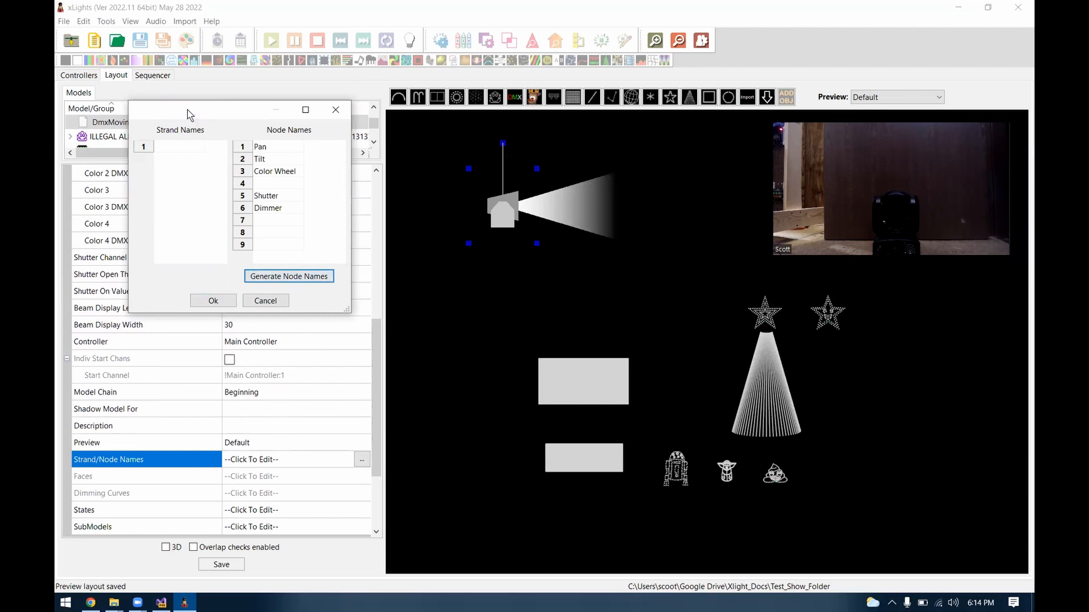
left_click_drag(186, 110, 475, 182)
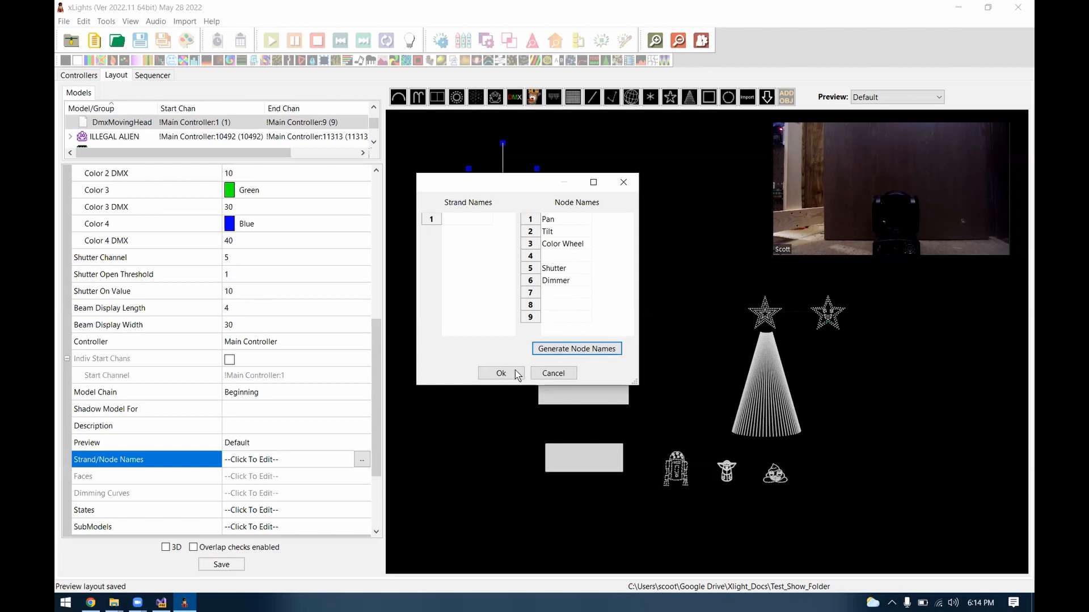
double_click(554, 257)
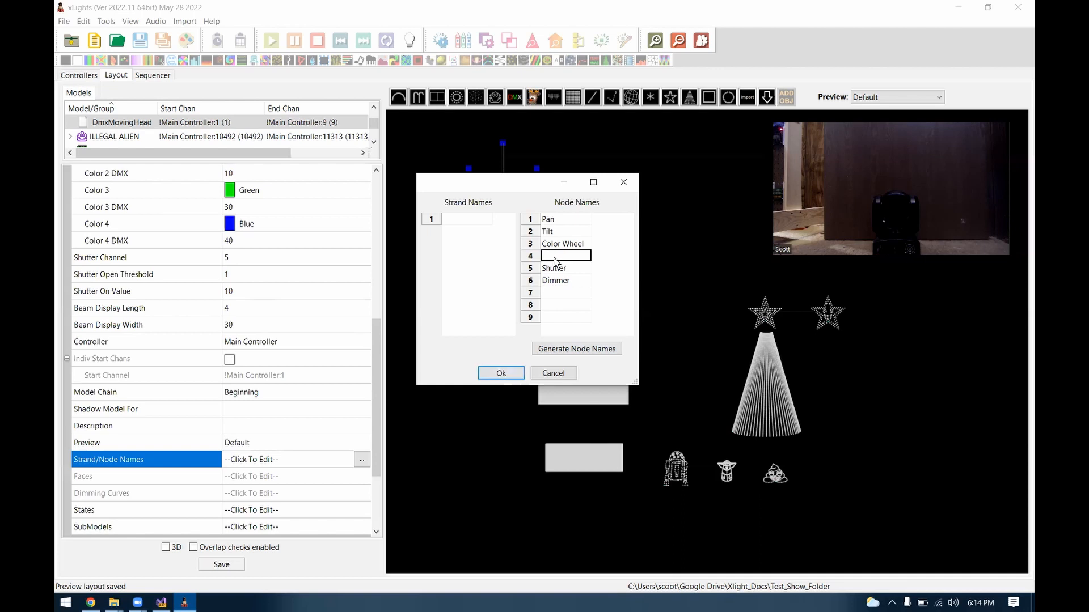
left_click(499, 373)
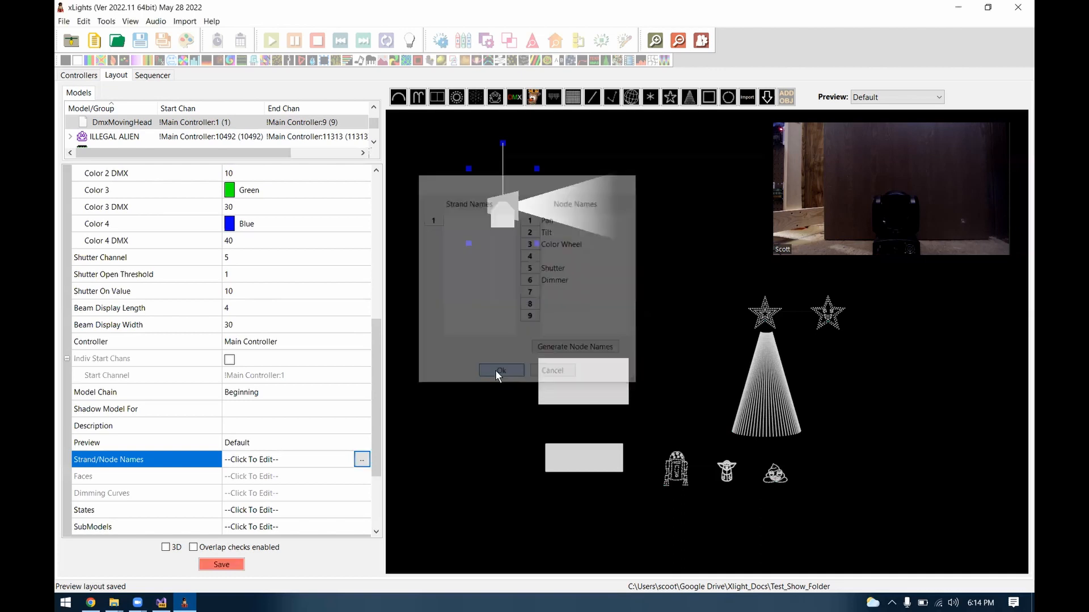
left_click(223, 564)
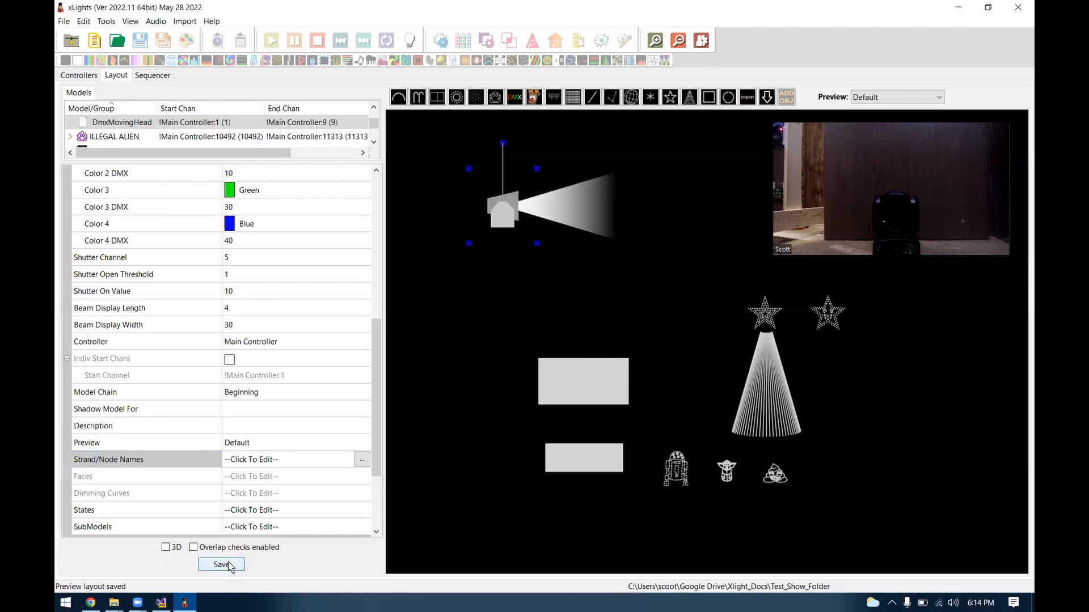
Step: Create a new animation sequence in the sequencer, leaving the frame rate at its default
left_click(153, 75)
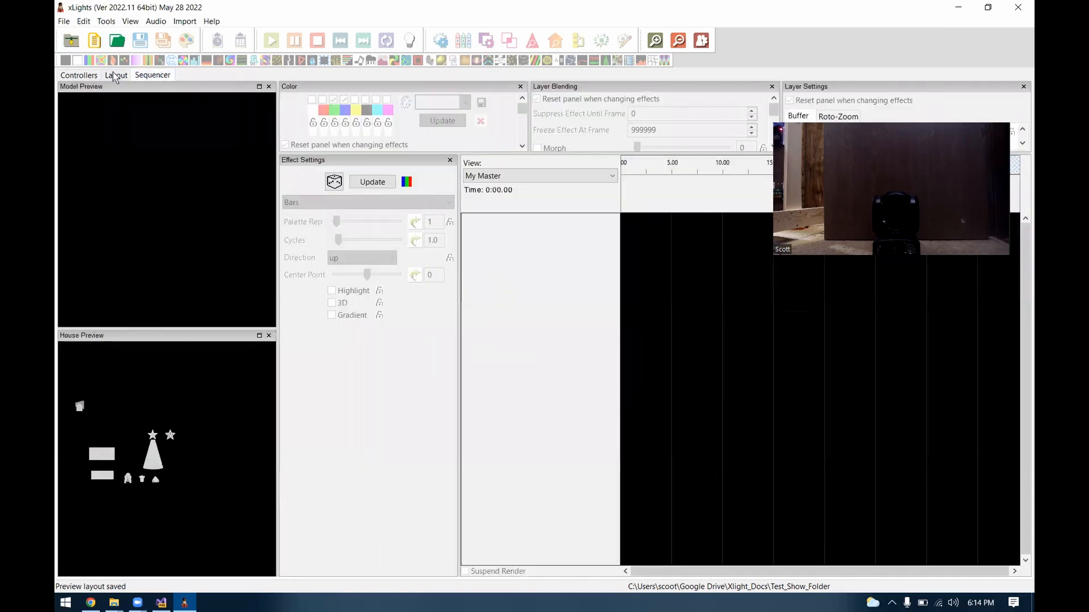
left_click(64, 22)
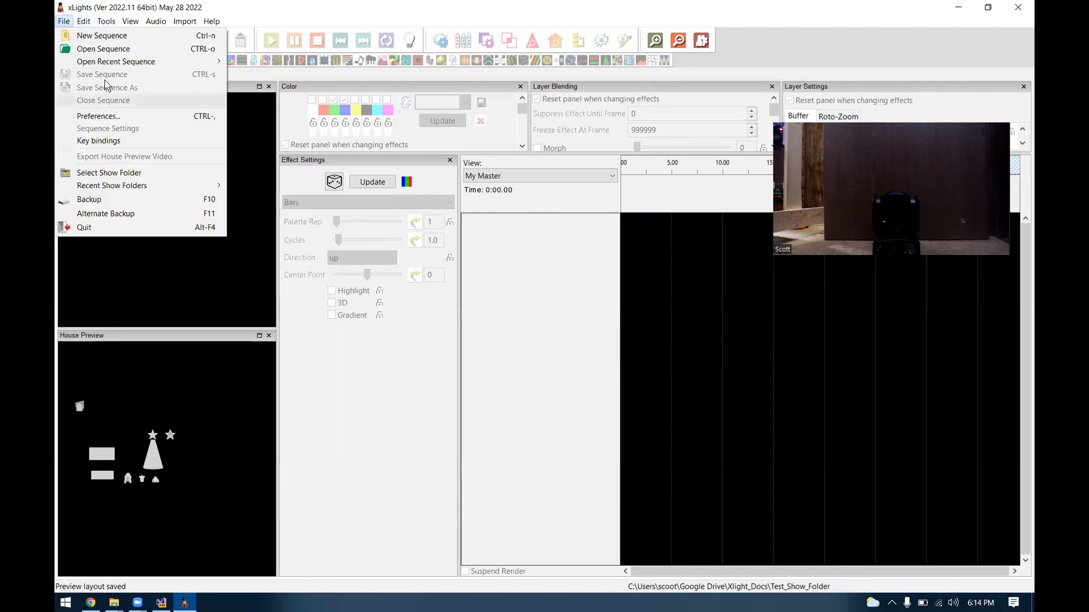
left_click(91, 35)
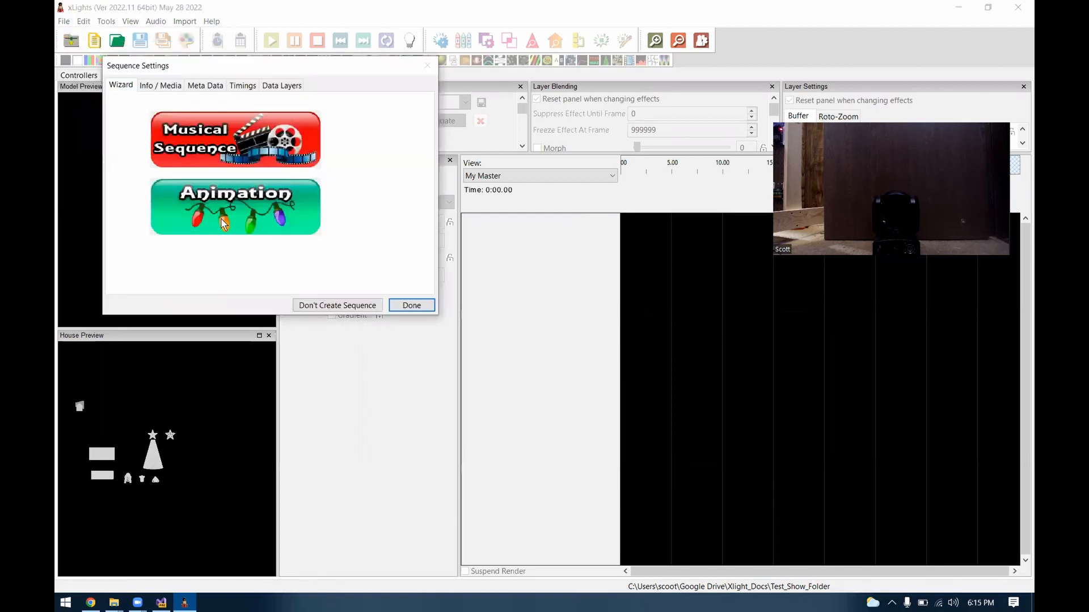
left_click(215, 209)
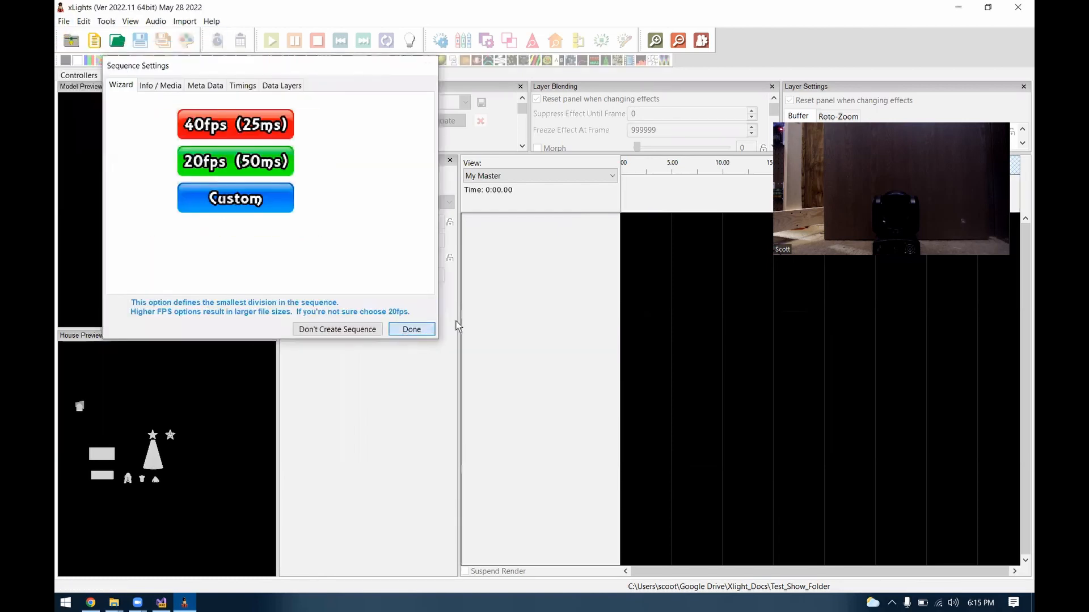
left_click(412, 327)
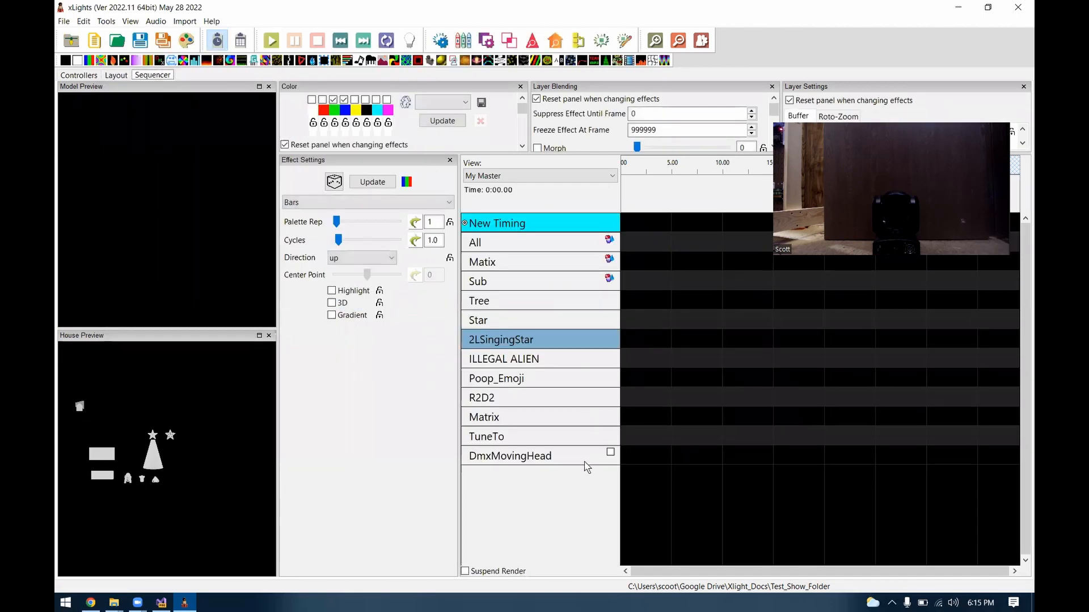
Step: Expand DmxMovingHead and its Strand 1 down to the individual nodes, and add a second effect layer to the model
double_click(536, 456)
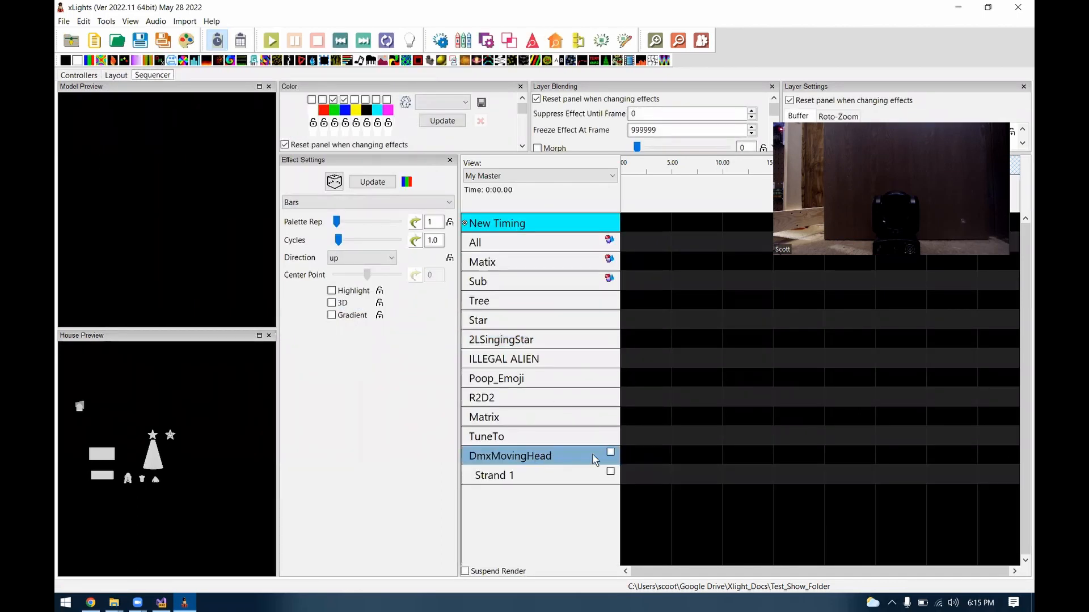
double_click(533, 480)
scroll(566, 448, "down", 2)
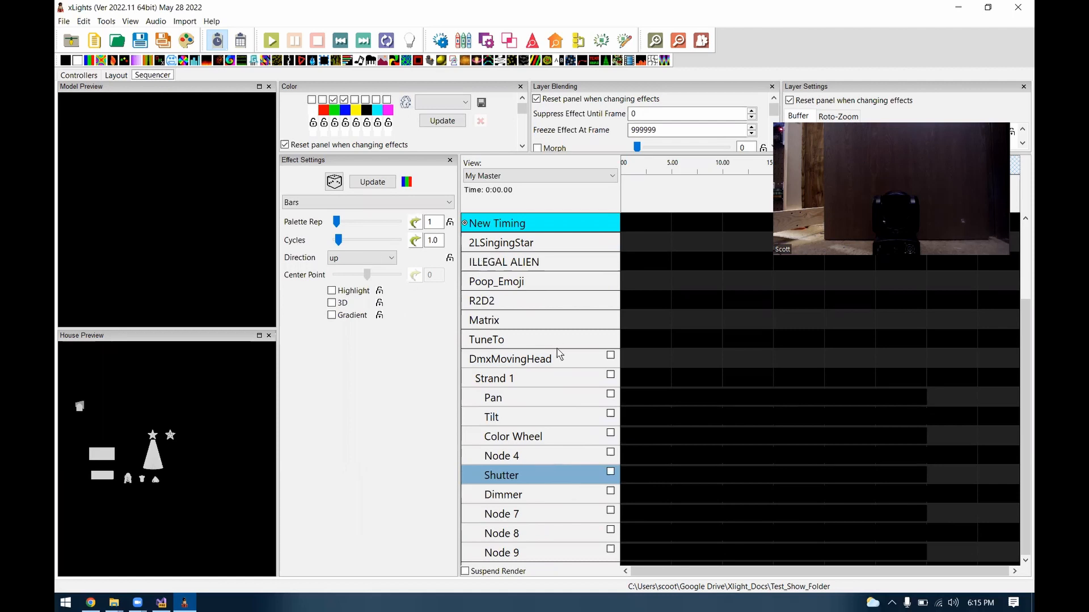
right_click(495, 361)
left_click(562, 383)
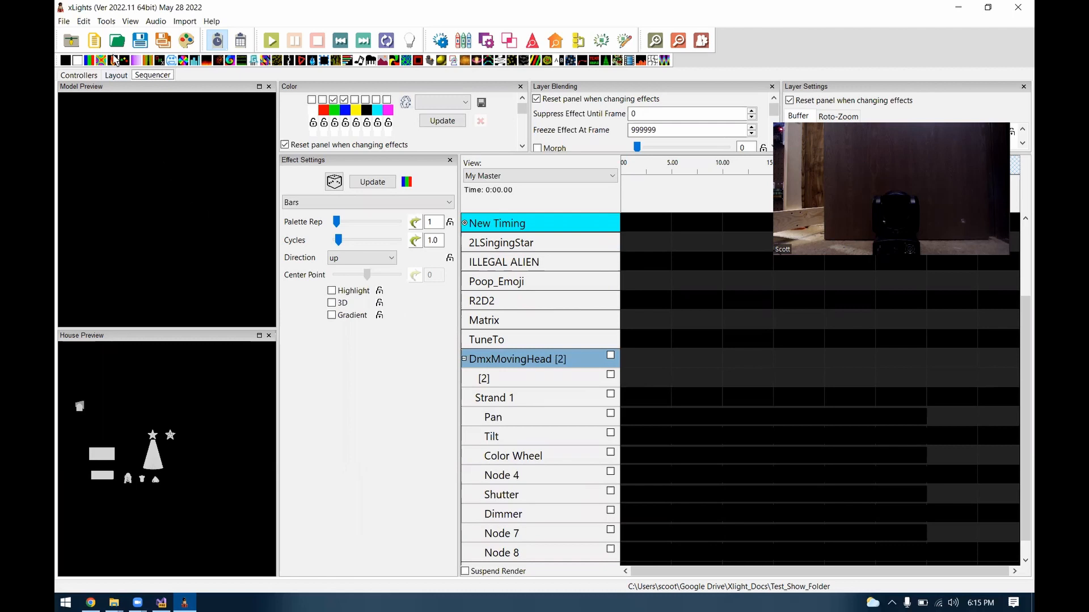
Step: Place an On effect on DmxMovingHead's first layer from about 3.1 to 8.4 s and enable output to the lights
left_click_drag(78, 60, 678, 362)
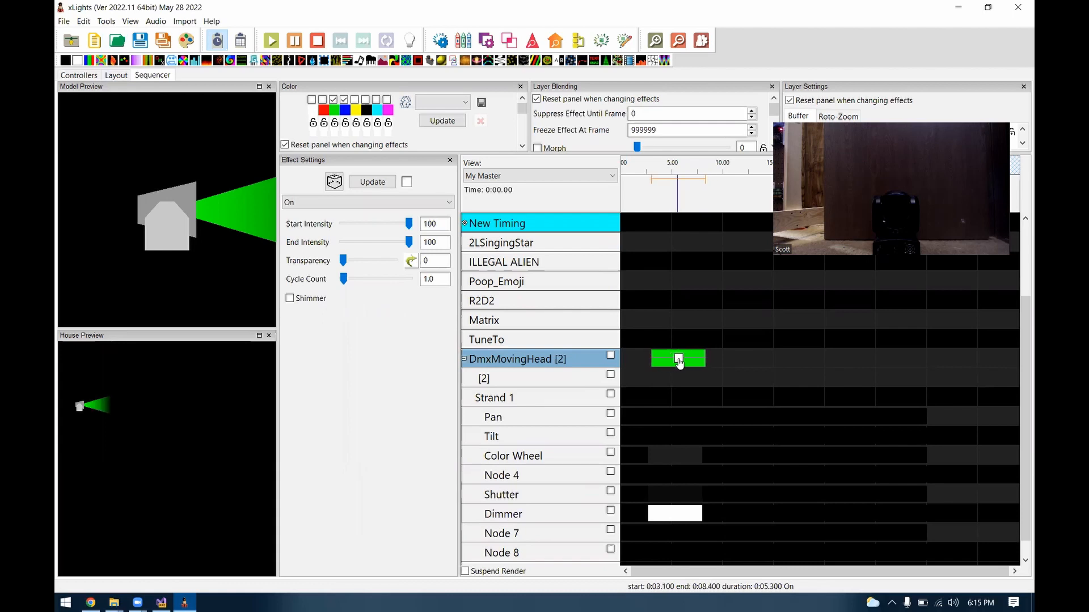
scroll(766, 462, "down", 1)
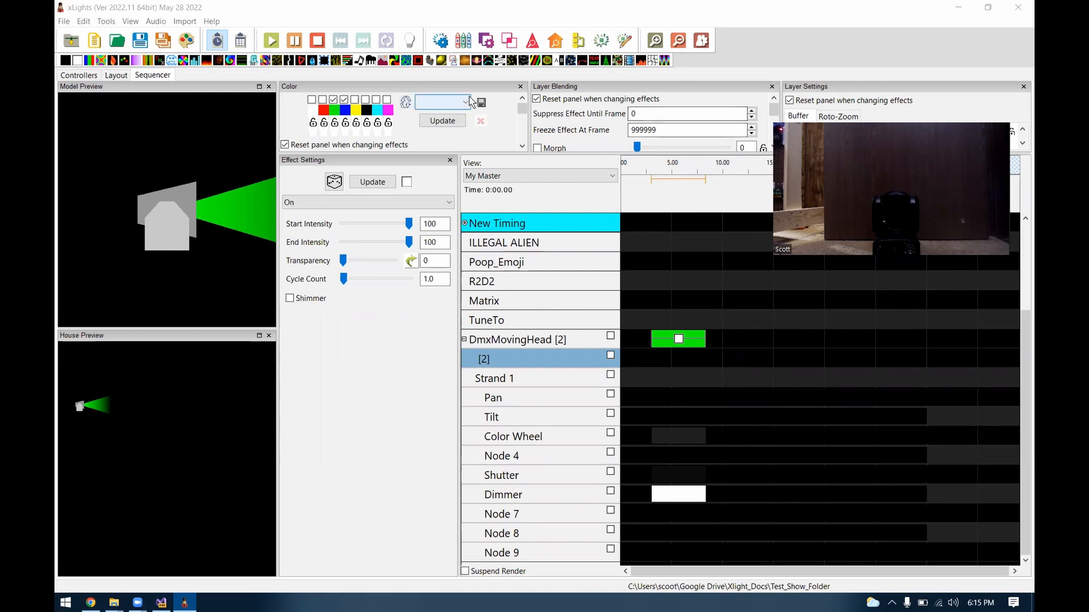
left_click(409, 42)
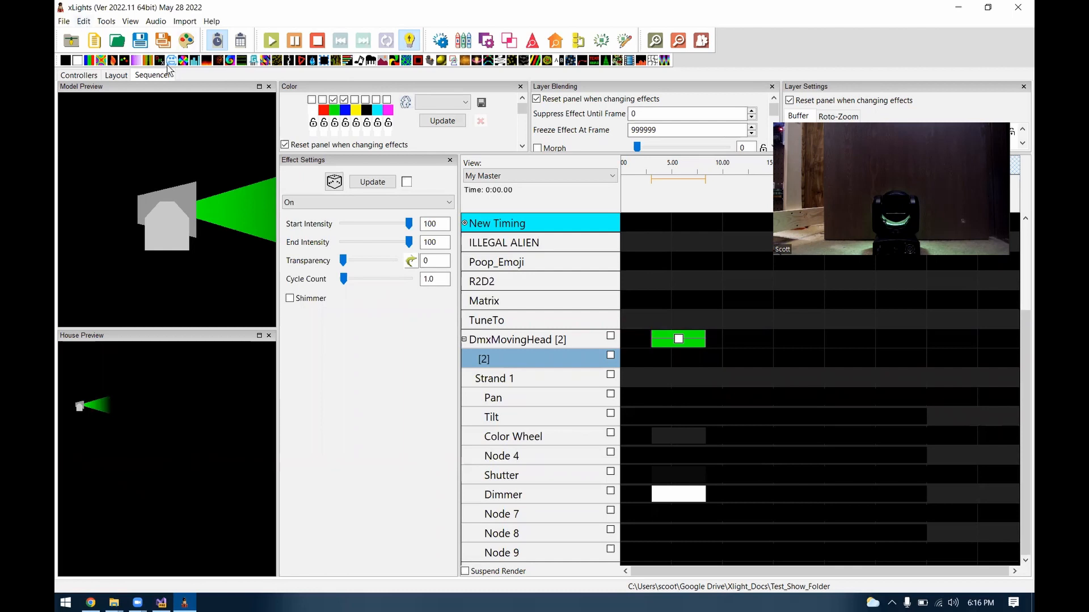
Step: Add a DMX effect on the moving head's second layer with Tilt at 76, stretched beyond both ends of the On effect
left_click(160, 61)
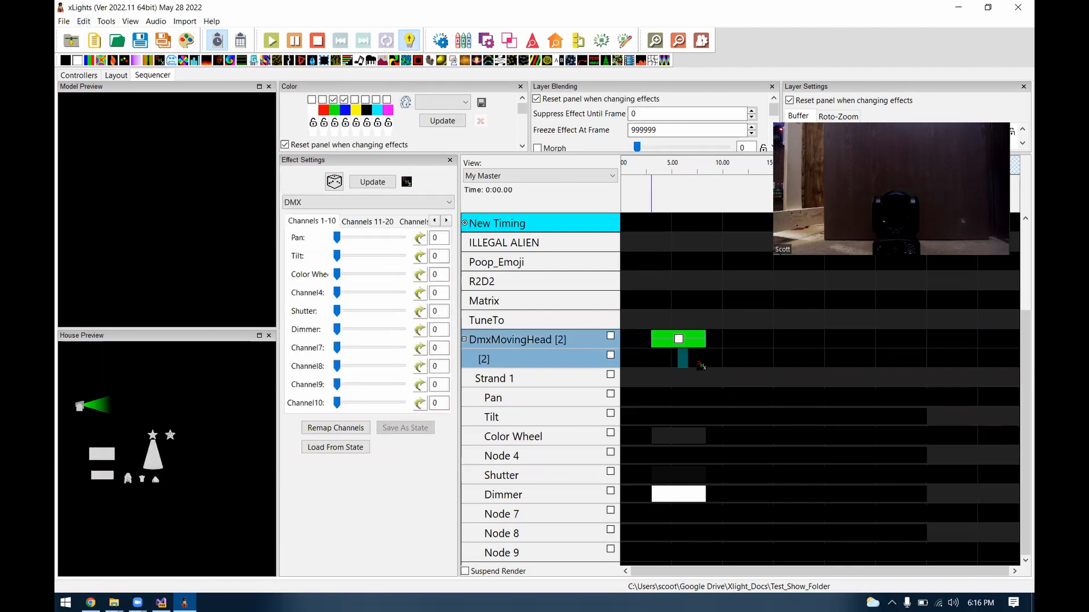
left_click_drag(667, 361, 702, 360)
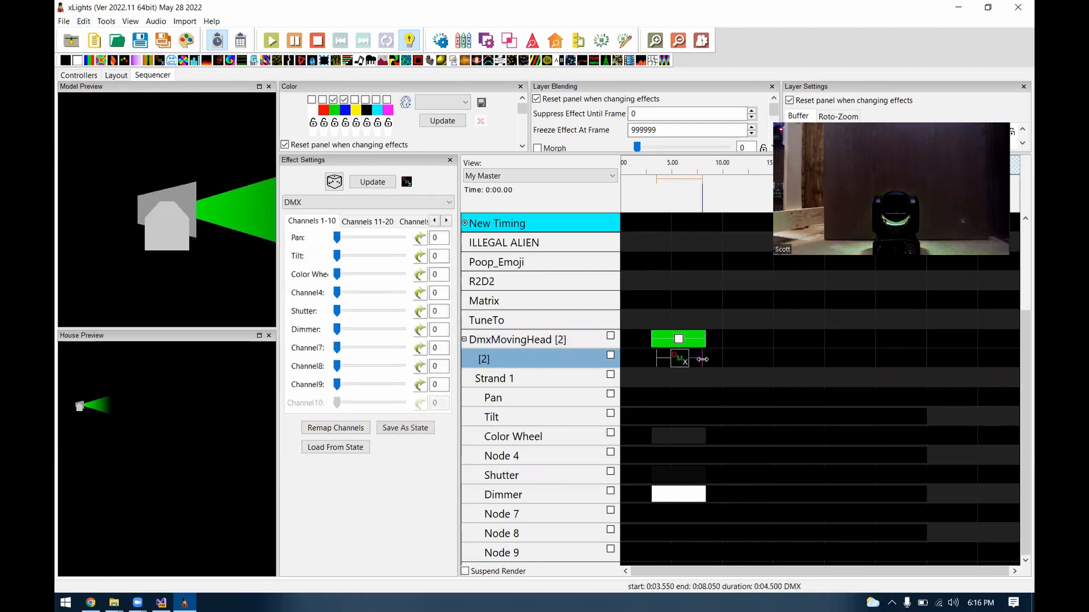
left_click(339, 256)
left_click_drag(339, 257, 356, 258)
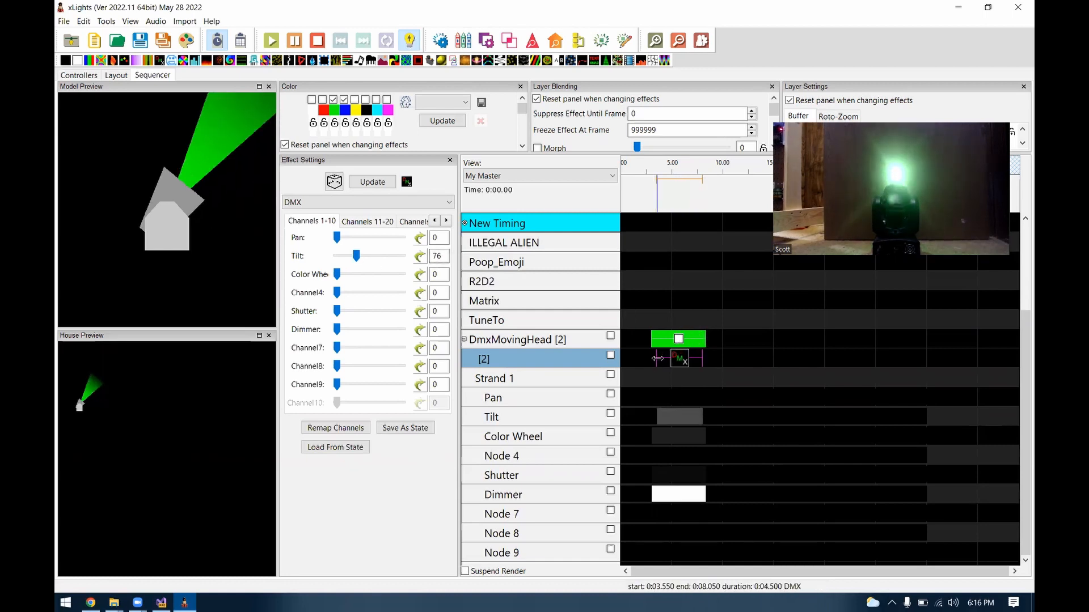
left_click_drag(656, 359, 731, 359)
Step: Try the On effect with Start Intensity 2, End Intensity 47 and Cycle Count 14
left_click(679, 339)
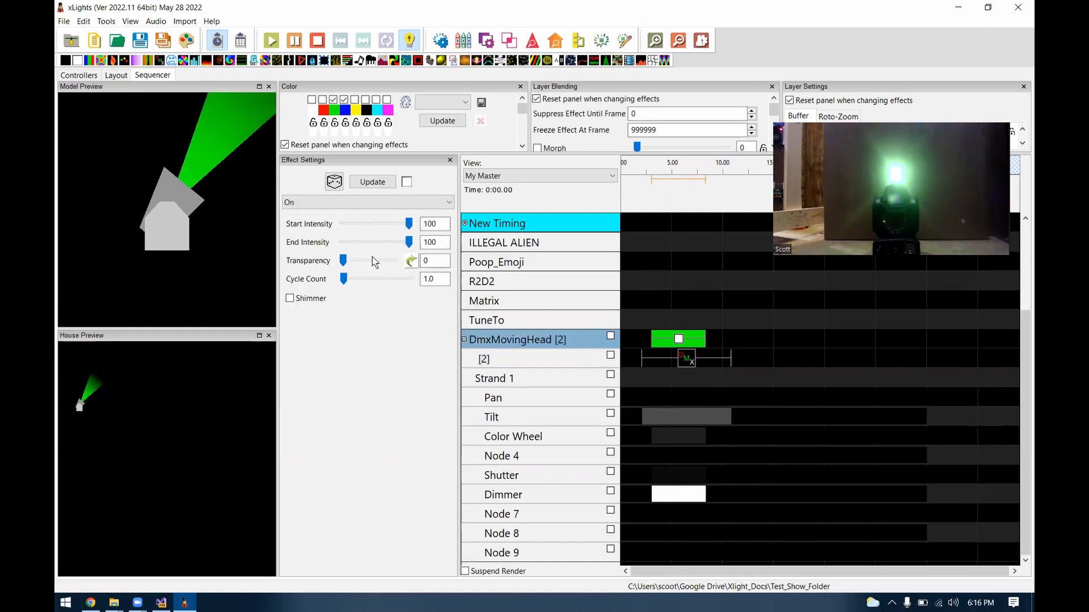
left_click_drag(409, 228, 344, 226)
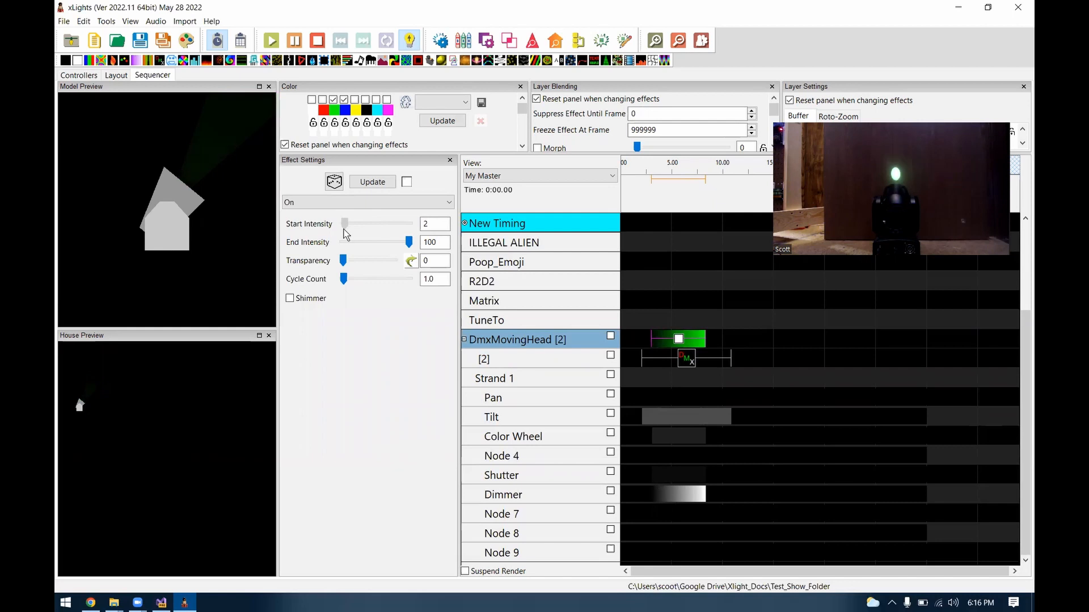
left_click_drag(409, 242, 374, 248)
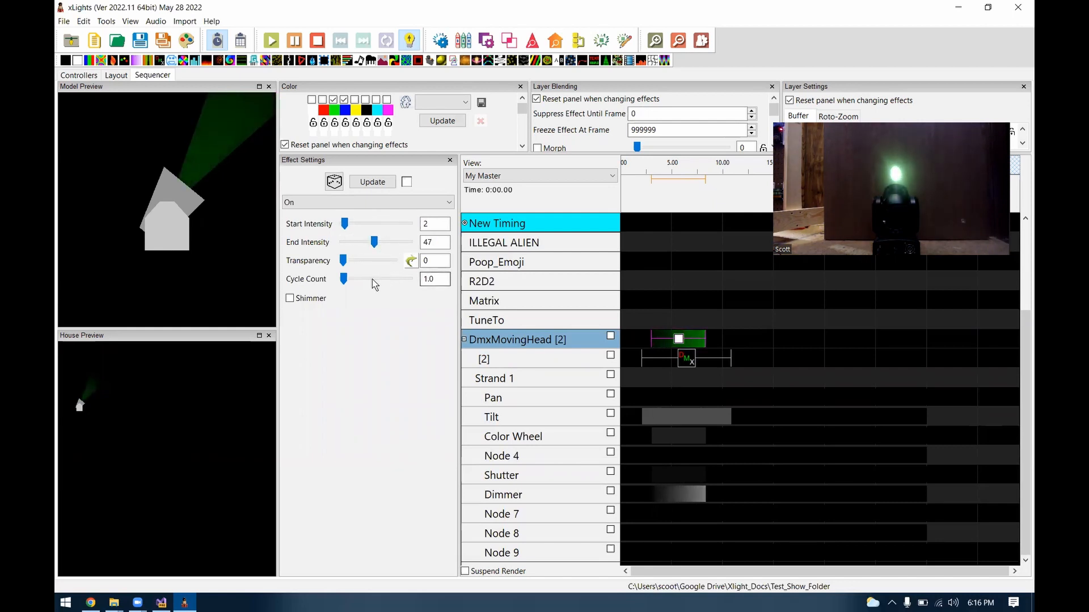
left_click_drag(343, 278, 352, 278)
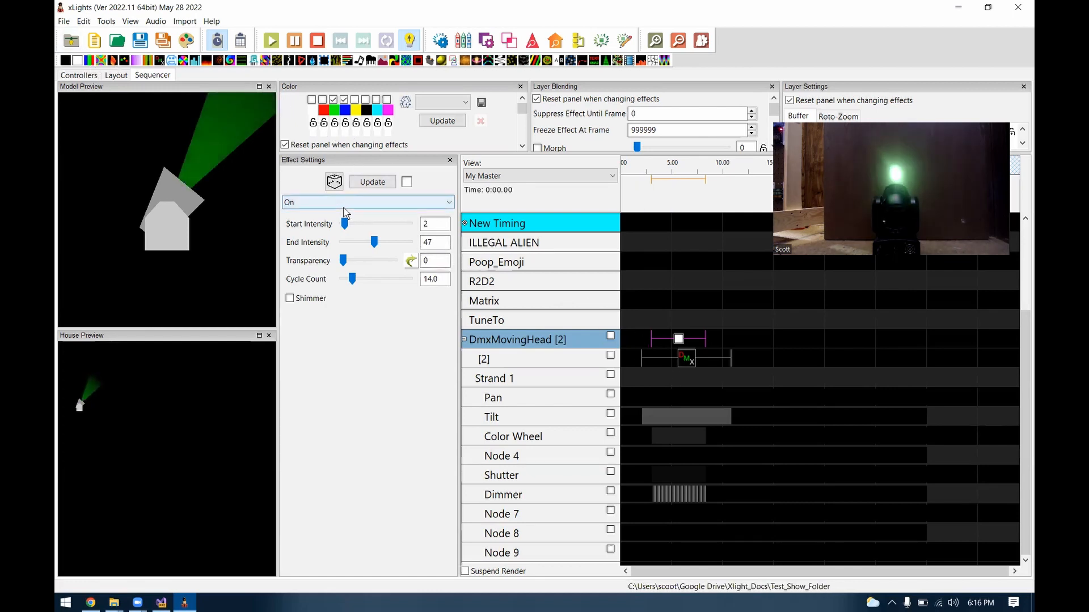
Step: Change the moving head's first-layer effect to Bars and set its Cycles to 8.5
left_click(369, 202)
left_click(348, 219)
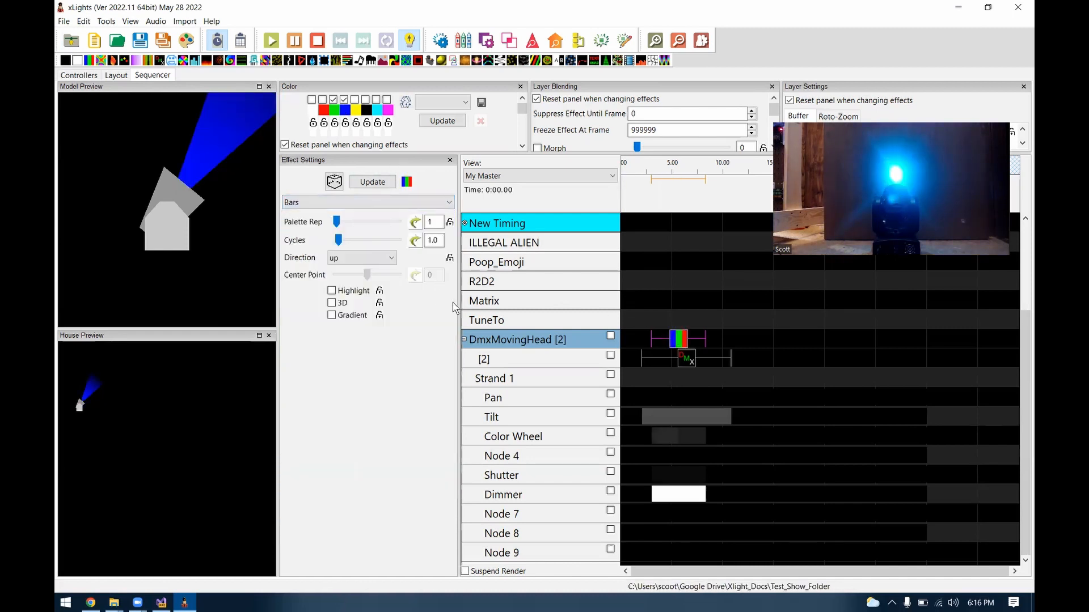
left_click_drag(338, 240, 362, 243)
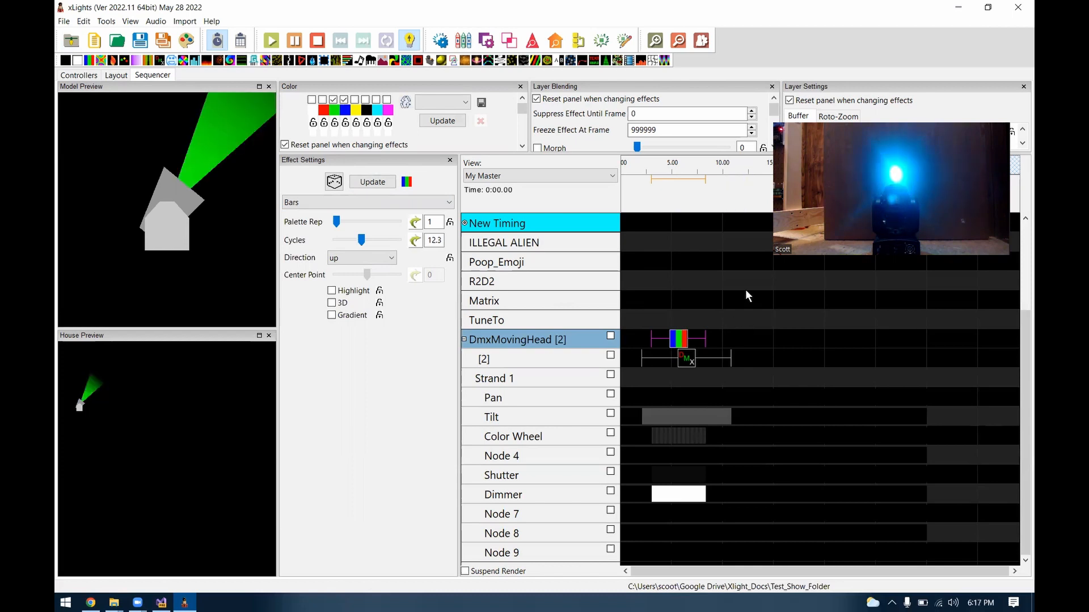
left_click_drag(361, 240, 352, 241)
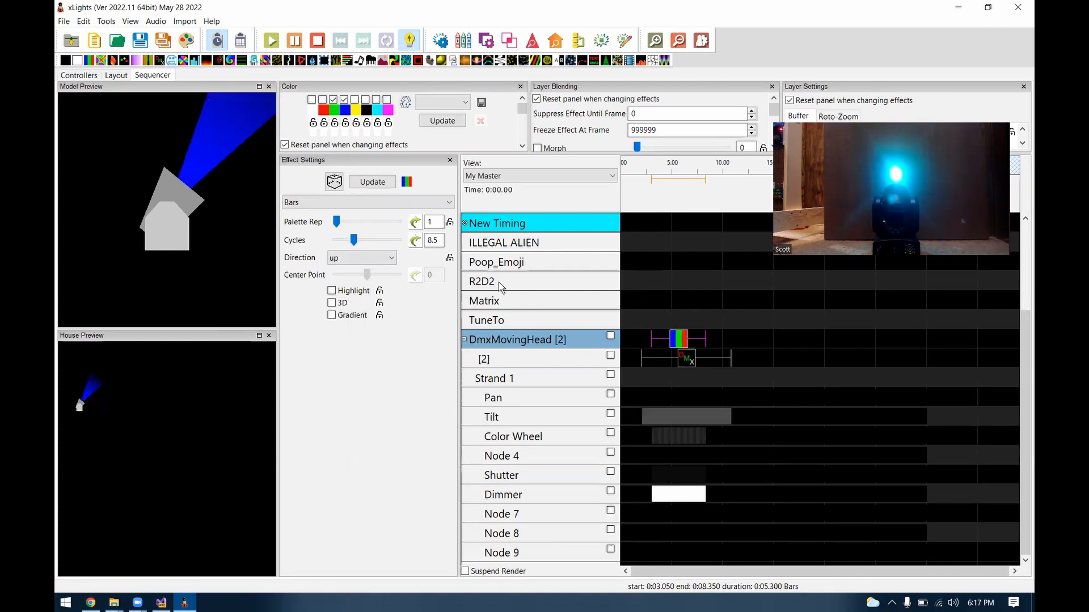
Step: Try adding red to the Bars effect's color palette and remove it again
left_click(322, 101)
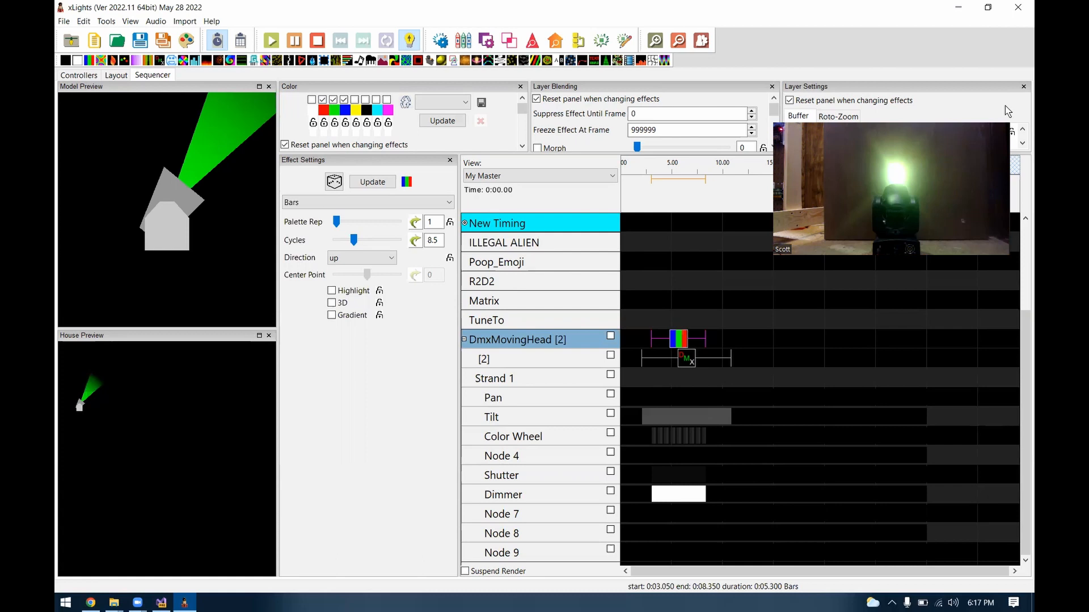
left_click(325, 102)
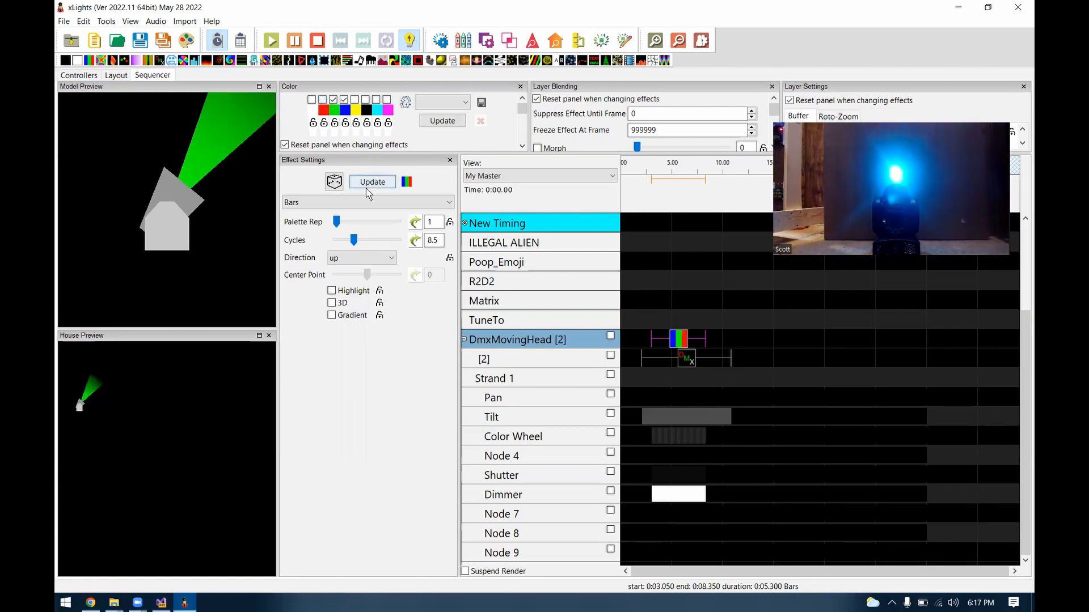
left_click(703, 287)
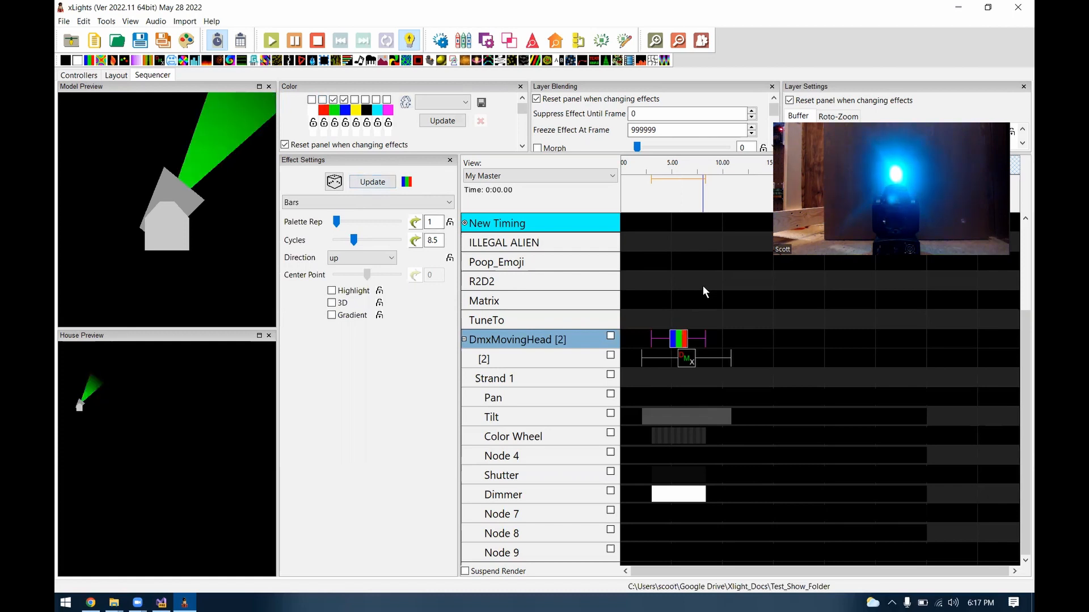